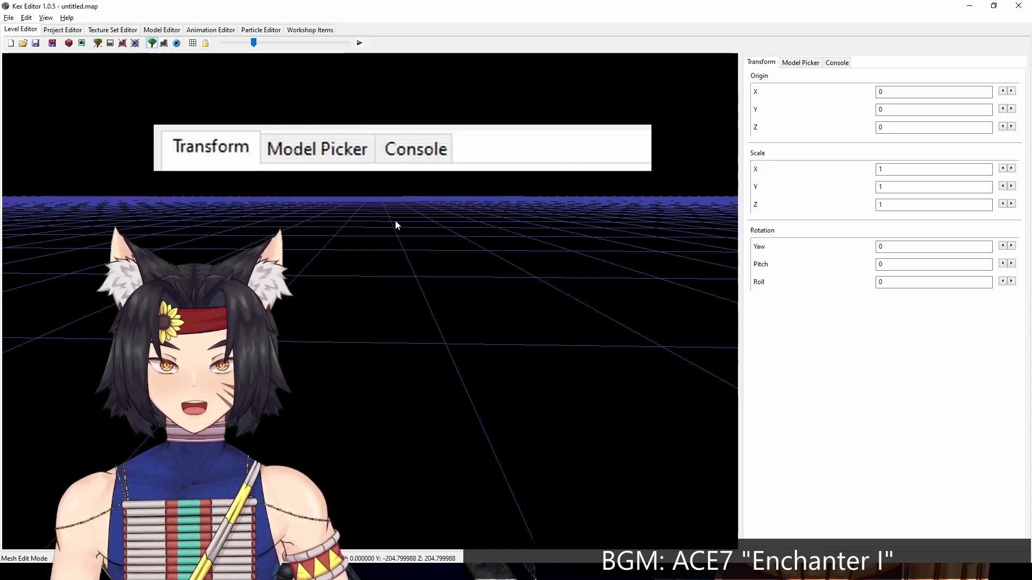
# Open the model list in the Model Picker, enlarge its list area, and choose models/canyon_pillar03.bin.
pyautogui.click(810, 63)
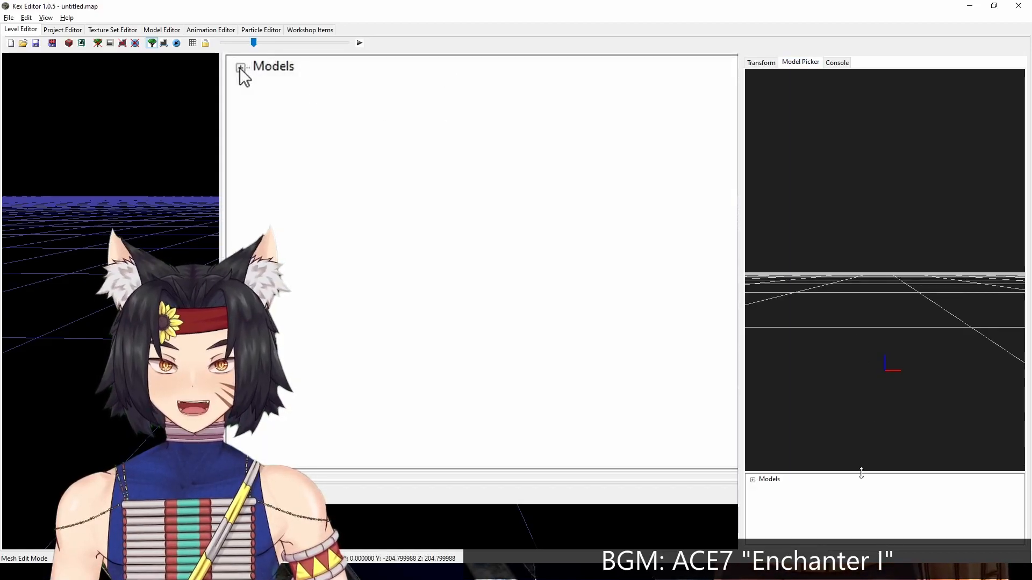
pyautogui.moveTo(861, 473); pyautogui.dragTo(847, 340)
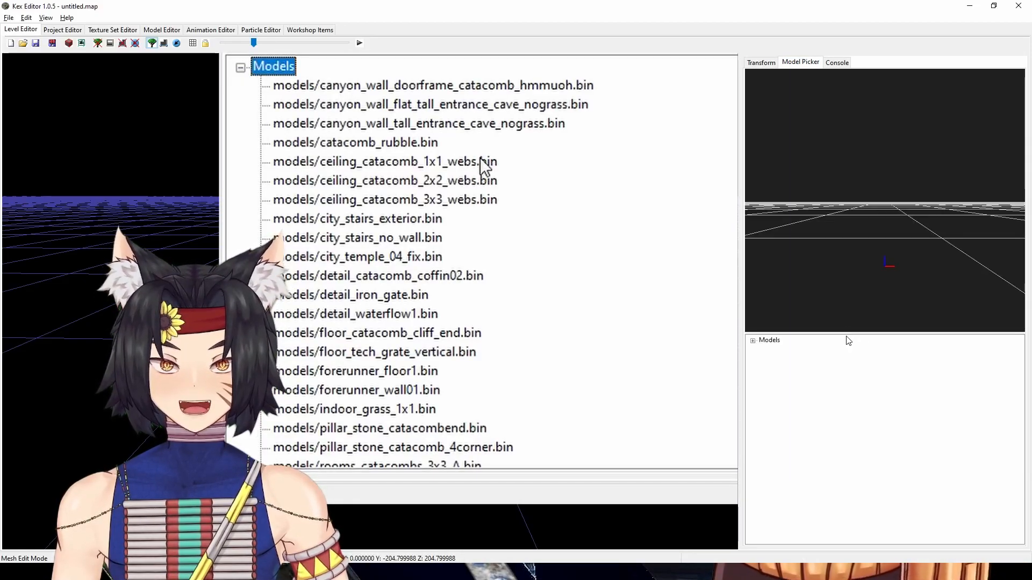
pyautogui.click(753, 341)
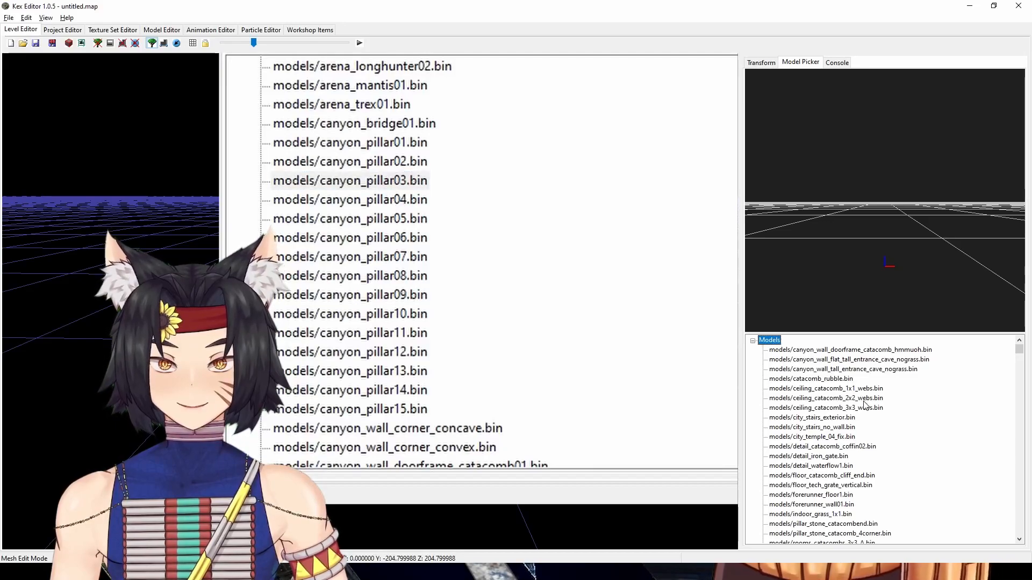
pyautogui.scroll(-6, 863, 406)
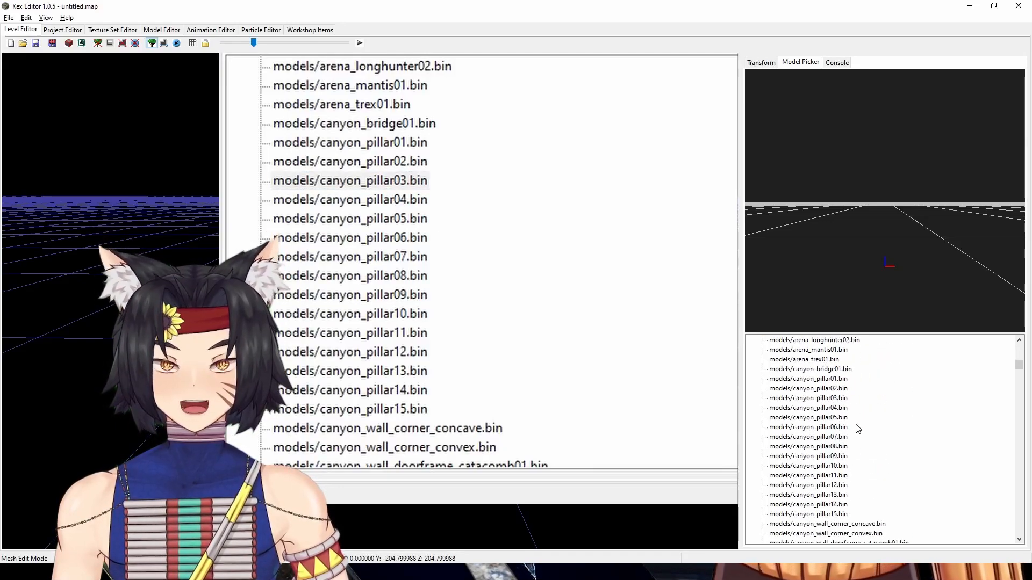
pyautogui.click(824, 399)
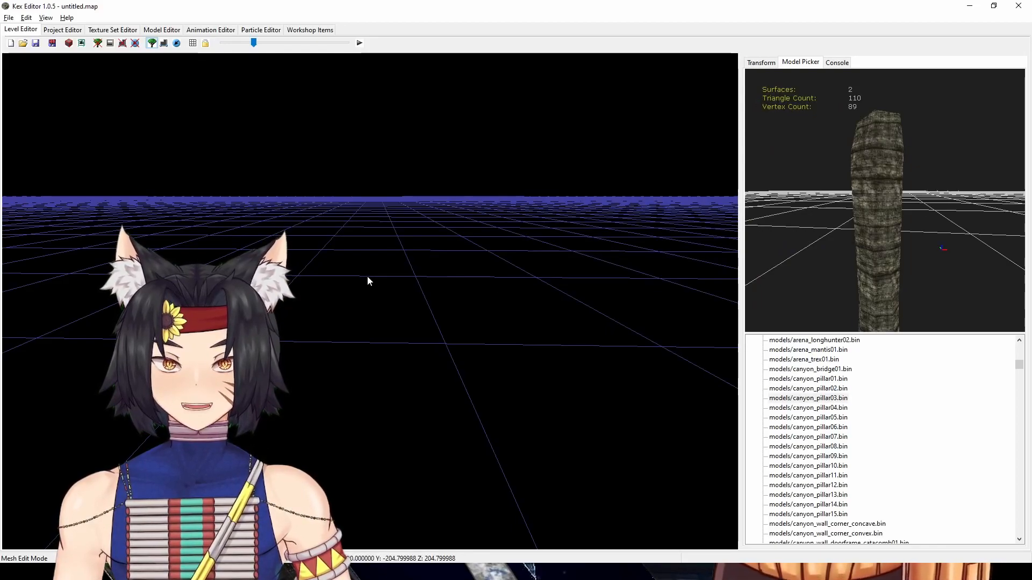
# Insert two canyon_pillar03 meshes next to each other in the empty level.
pyautogui.press('Insert')
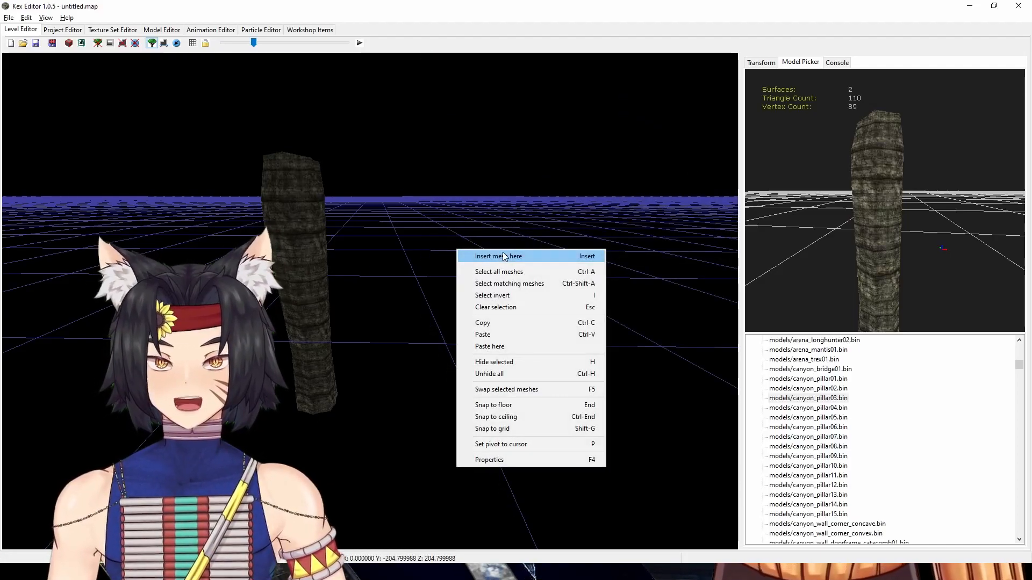
pyautogui.click(503, 252)
pyautogui.moveTo(481, 256); pyautogui.dragTo(462, 266, button='right')
pyautogui.moveTo(395, 259); pyautogui.dragTo(433, 352, button='right')
pyautogui.click(433, 353)
pyautogui.click(434, 353)
pyautogui.press('a')
pyautogui.moveTo(455, 396); pyautogui.dragTo(403, 397, button='right')
# Select both canyon pillars together and clear the selection.
pyautogui.click(374, 309)
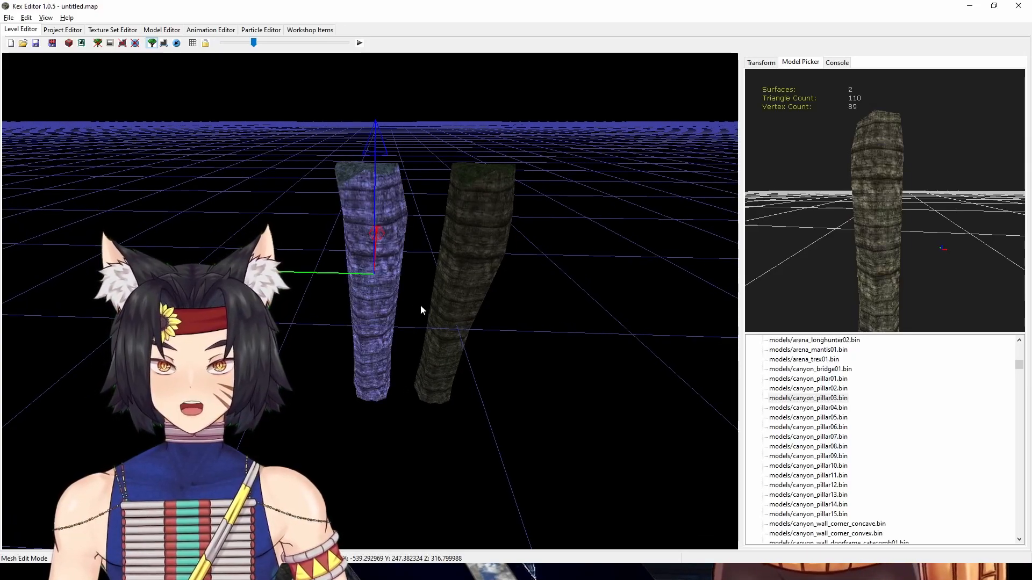
pyautogui.keyDown('shift'); pyautogui.click(463, 295); pyautogui.keyUp('shift')
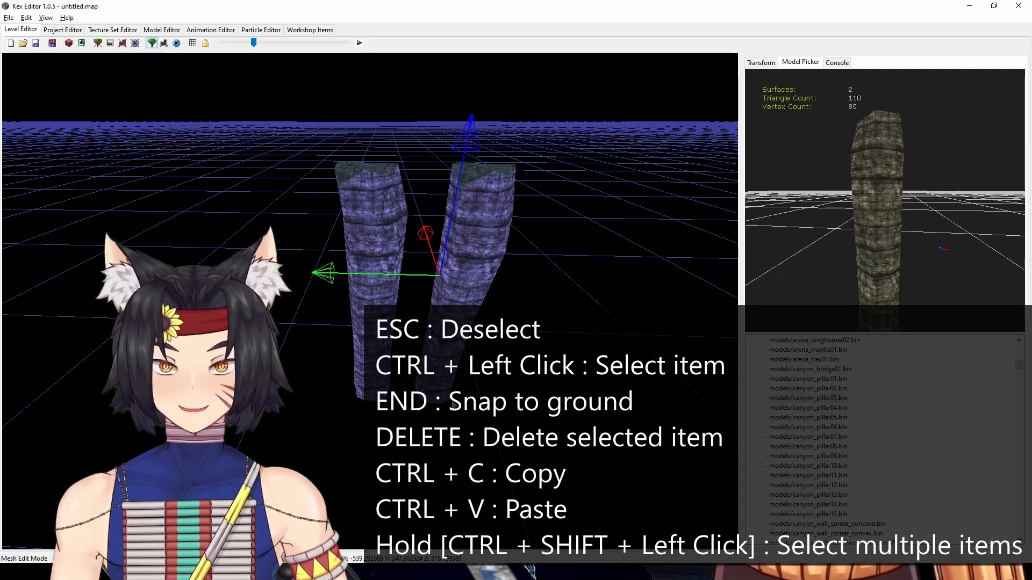
pyautogui.press('Escape')
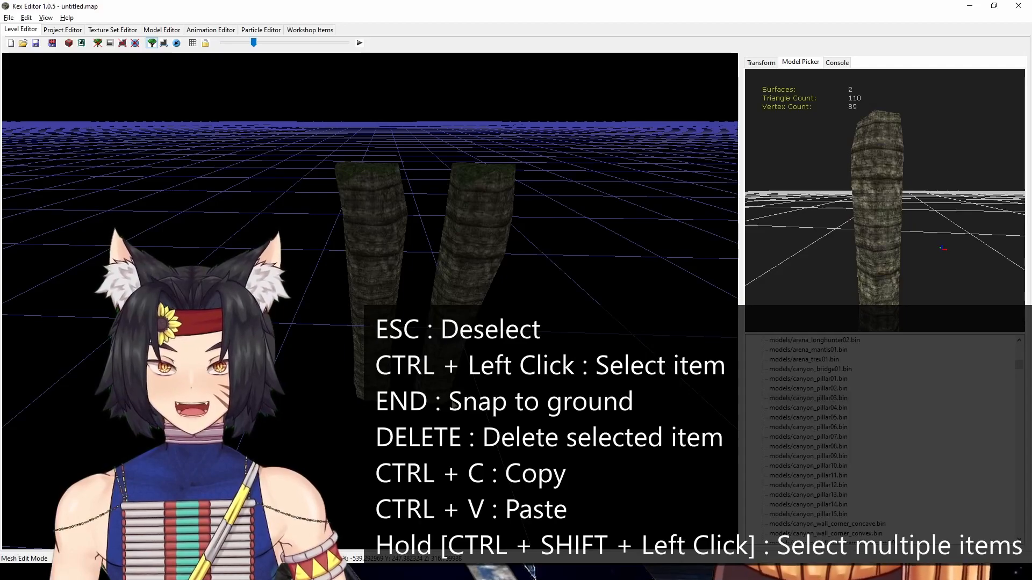
# Delete the left one of the two tall canyon pillars.
pyautogui.keyDown('ctrl'); pyautogui.click(460, 260); pyautogui.keyUp('ctrl')
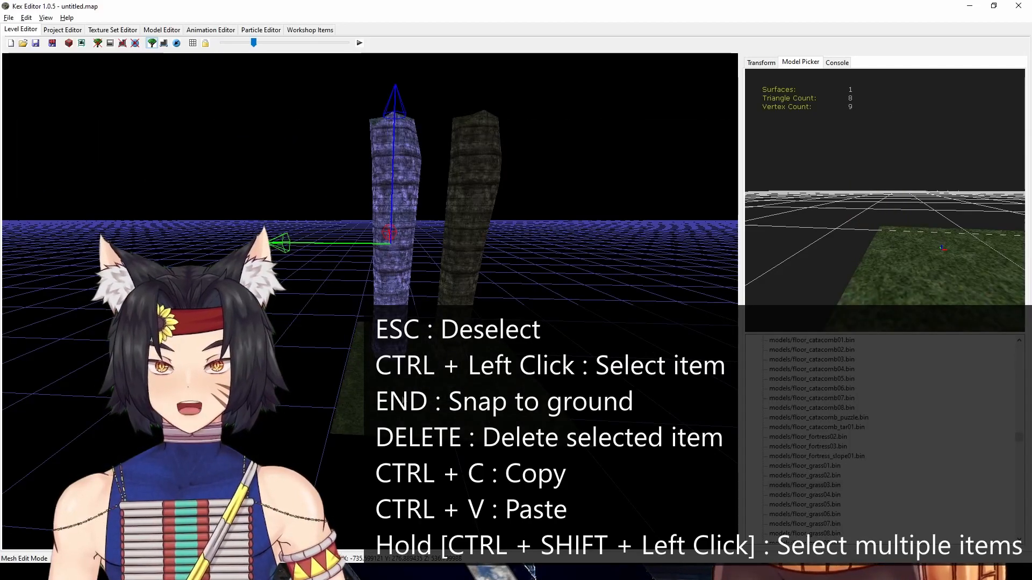
pyautogui.press('Delete')
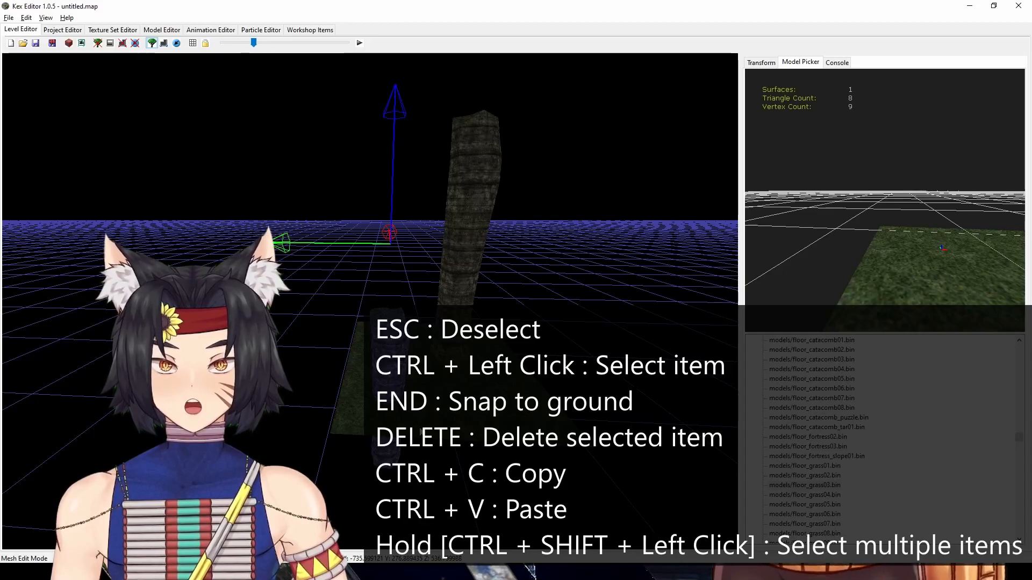
pyautogui.moveTo(422, 432); pyautogui.dragTo(420, 455, button='right')
pyautogui.press('w')
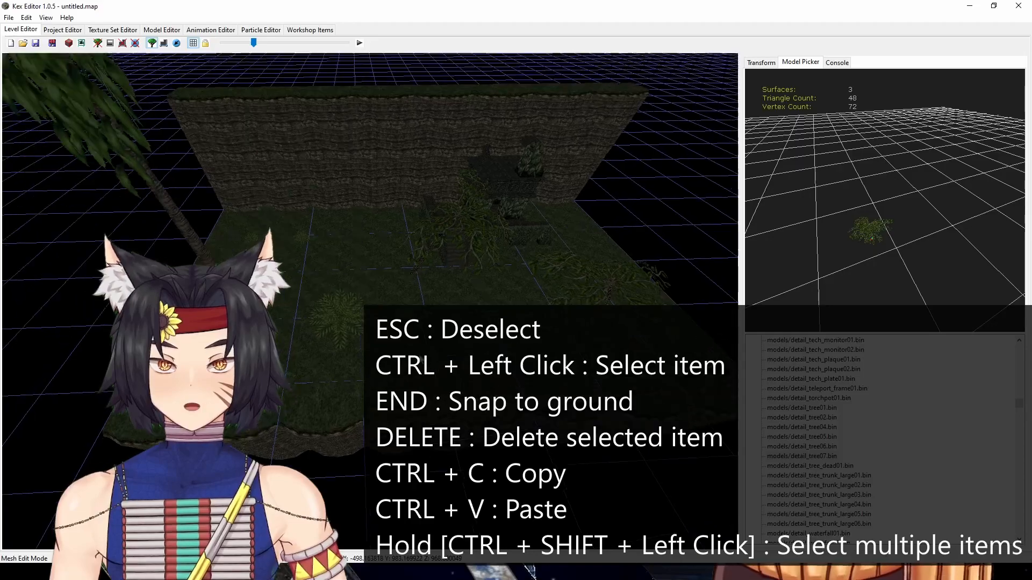
pyautogui.moveTo(370, 371); pyautogui.dragTo(320, 352, button='right')
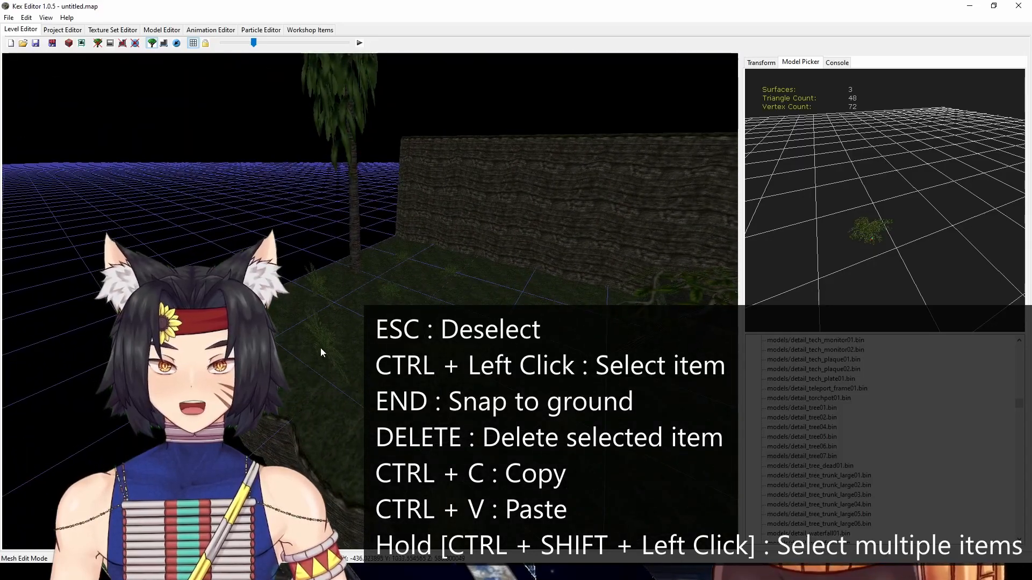
pyautogui.moveTo(318, 290); pyautogui.dragTo(391, 349, button='right')
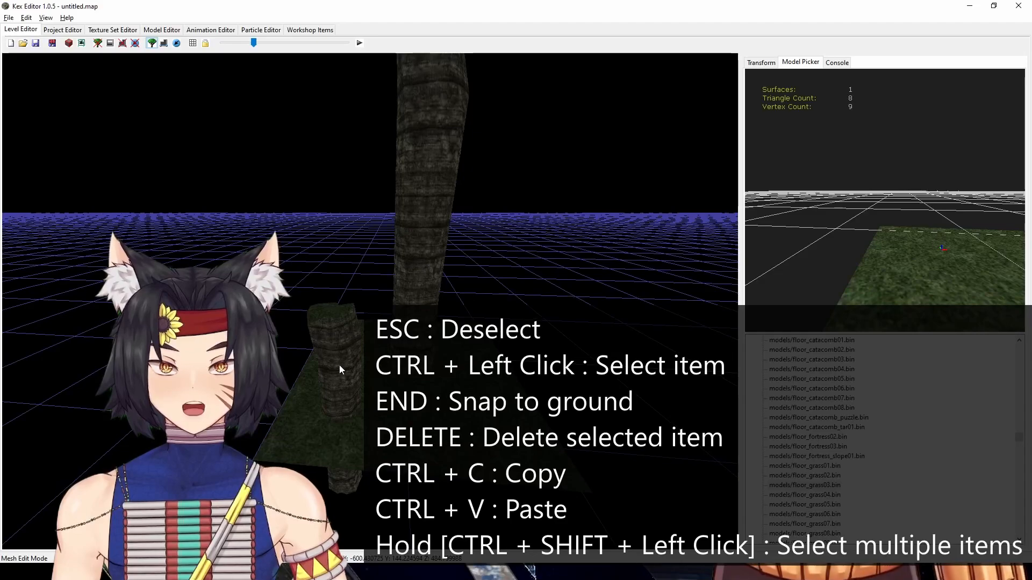
# Copy the short pillar standing at the grass floor tile, paste a duplicate, and clear the selection.
pyautogui.keyDown('ctrl'); pyautogui.click(345, 373); pyautogui.keyUp('ctrl')
pyautogui.hotkey('ctrl', 'c')
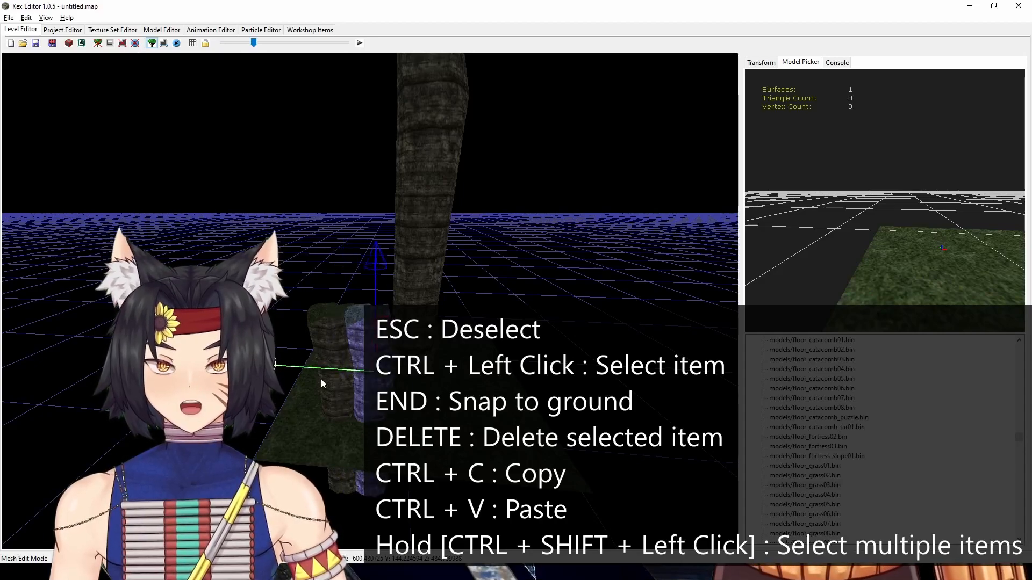
pyautogui.hotkey('ctrl', 'v')
pyautogui.press('Escape')
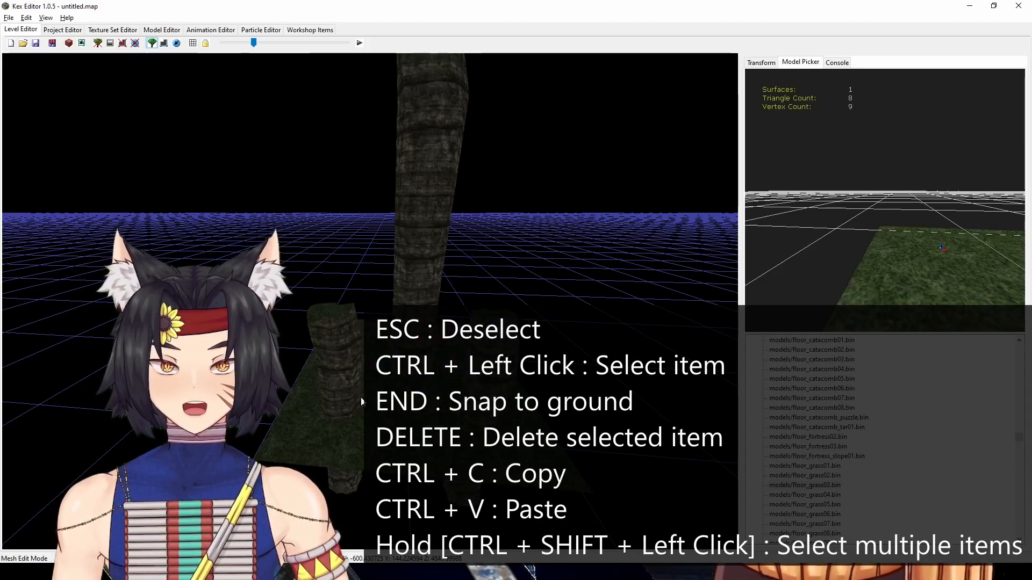
# Select the two tall canyon pillars together as a multiple selection.
pyautogui.press('a')
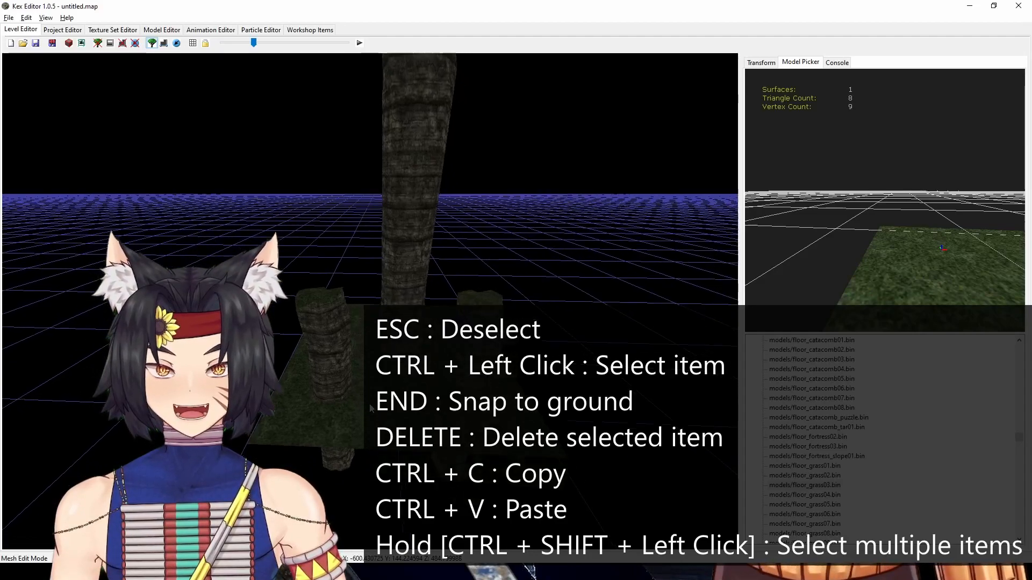
pyautogui.press('s')
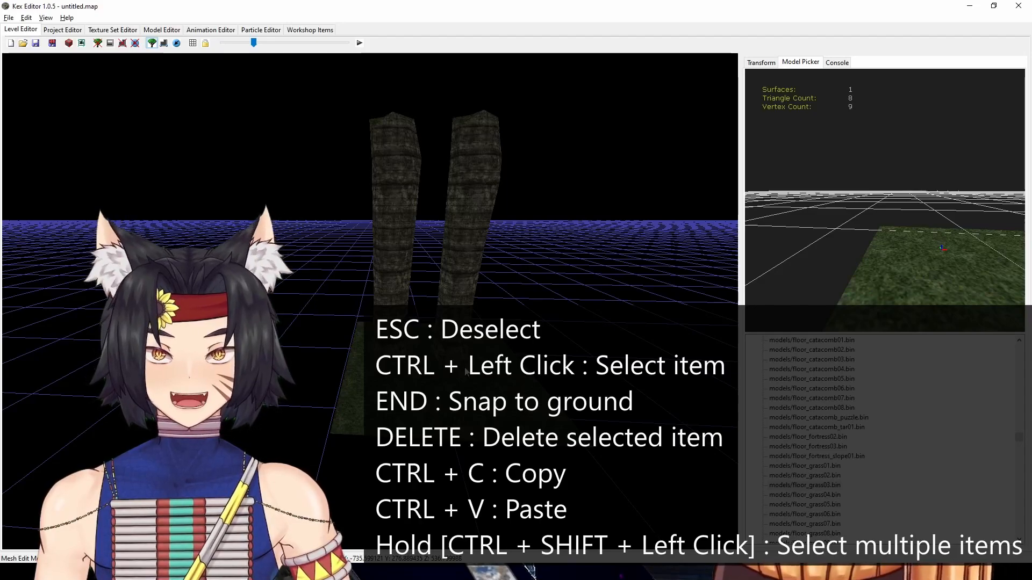
pyautogui.keyDown('ctrl'); pyautogui.click(397, 266); pyautogui.keyUp('ctrl')
pyautogui.keyDown('ctrl'); pyautogui.keyDown('shift'); pyautogui.click(464, 265); pyautogui.keyUp('shift'); pyautogui.keyUp('ctrl')
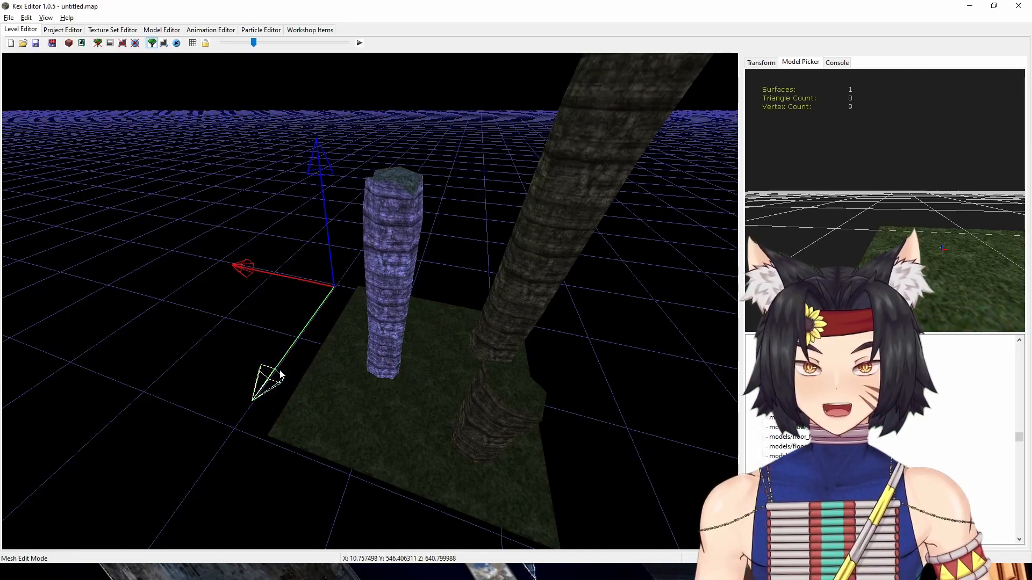
# Move the selected pillar along the Y and Z axes and rotate it about the Z and X axes.
pyautogui.moveTo(280, 375); pyautogui.dragTo(240, 447)
pyautogui.moveTo(304, 213); pyautogui.dragTo(277, 143)
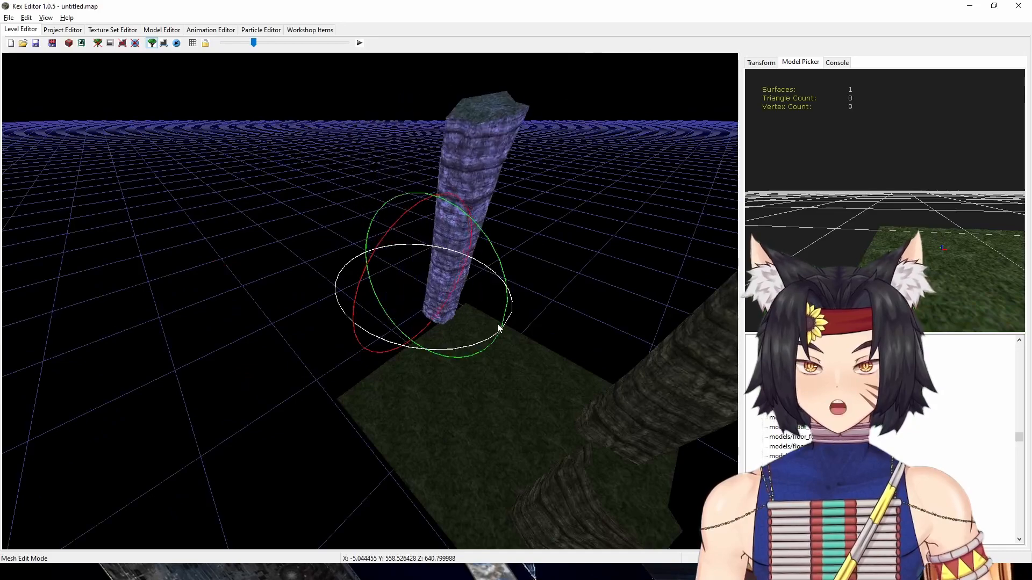
pyautogui.moveTo(495, 327); pyautogui.dragTo(387, 248)
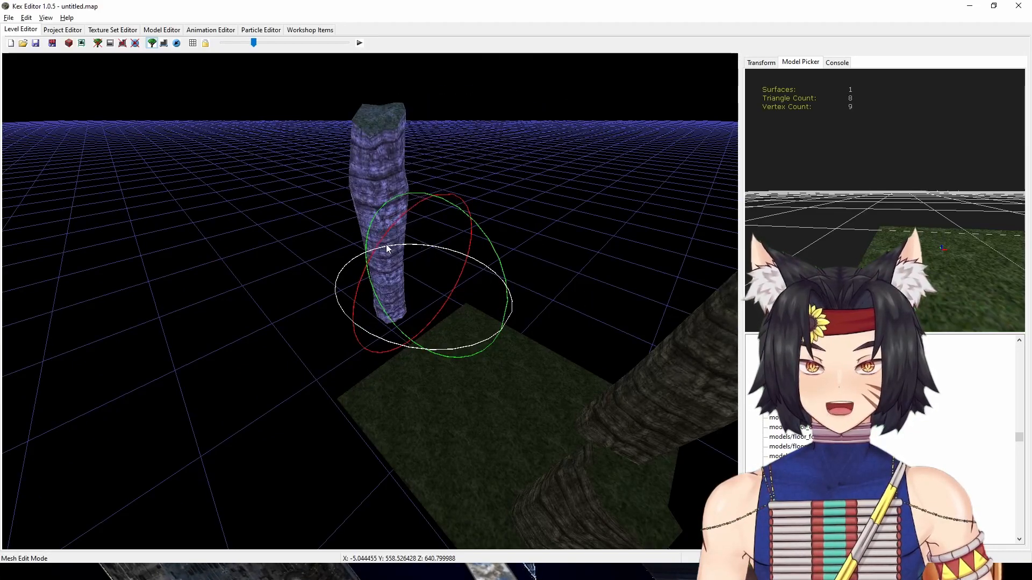
pyautogui.moveTo(381, 208)
pyautogui.mouseDown()
pyautogui.moveTo(584, 210)
pyautogui.moveTo(362, 206)
pyautogui.moveTo(372, 200)
pyautogui.mouseUp()
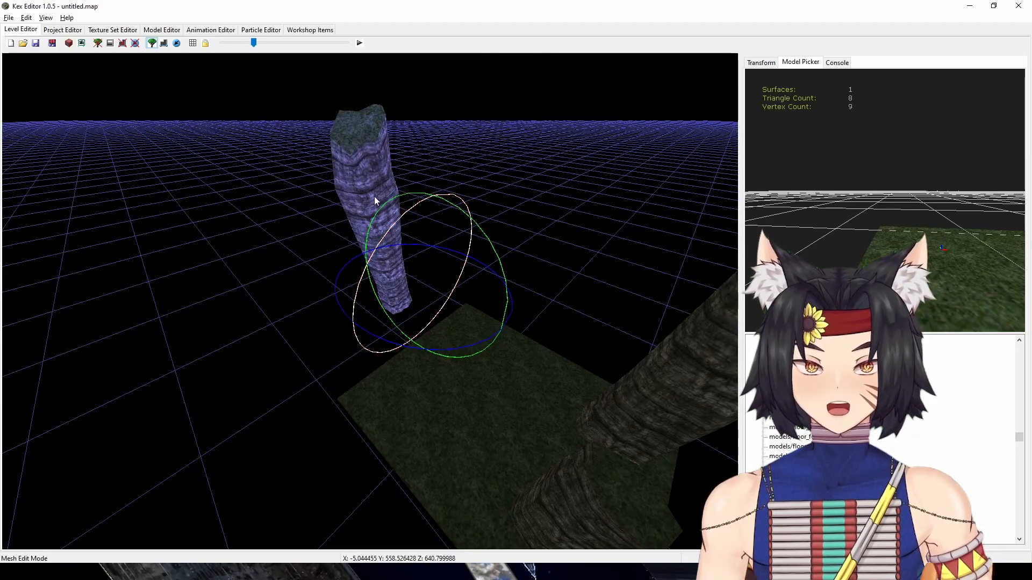
pyautogui.moveTo(458, 210); pyautogui.dragTo(521, 286)
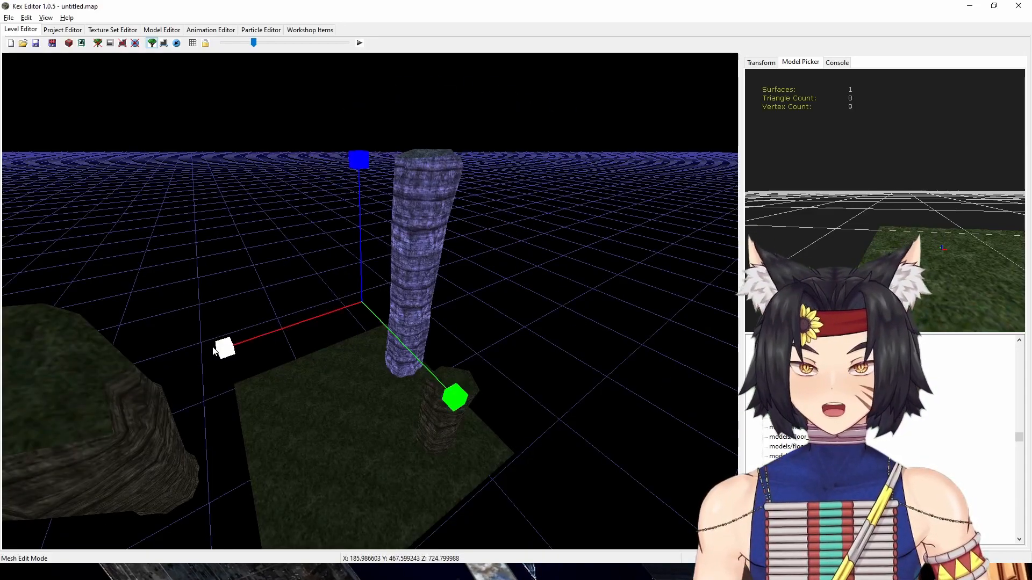
# Scale the selected pillar separately along the X, Y and Z axes.
pyautogui.moveTo(214, 351); pyautogui.dragTo(239, 356)
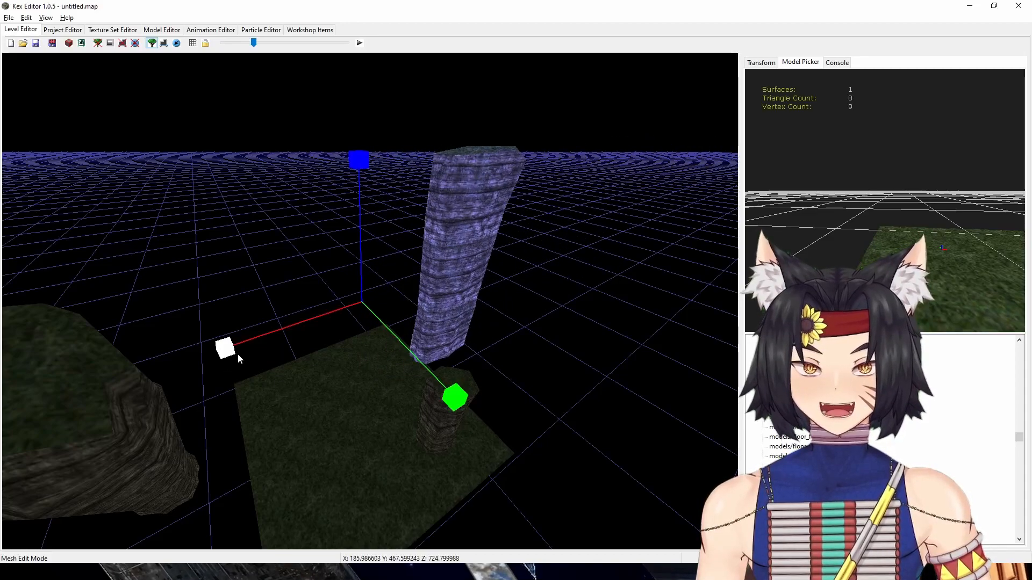
pyautogui.moveTo(463, 404); pyautogui.dragTo(410, 389)
pyautogui.moveTo(367, 187); pyautogui.dragTo(347, 165)
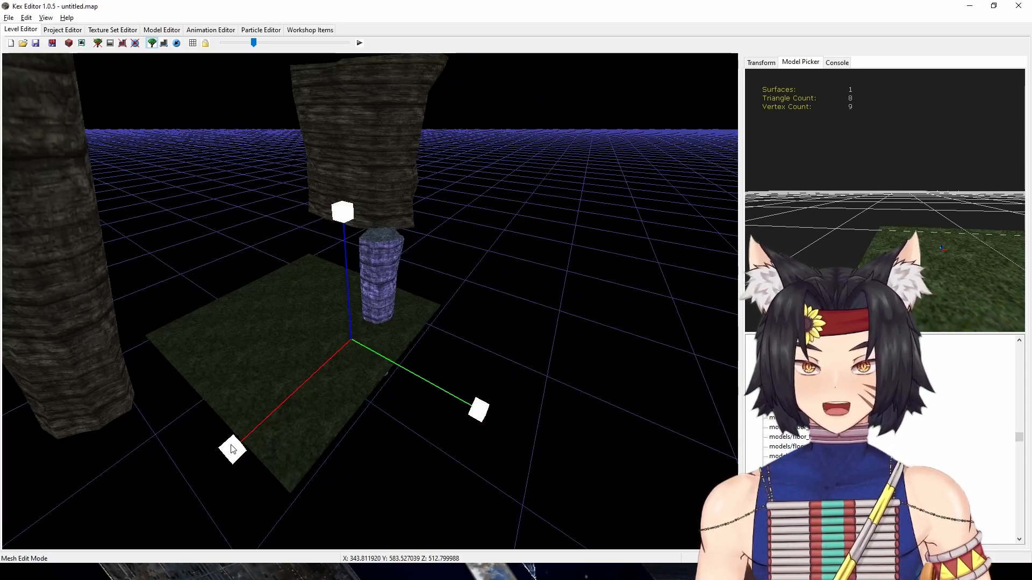
# Scale the selected pillar uniformly on all three axes.
pyautogui.moveTo(232, 449)
pyautogui.mouseDown()
pyautogui.moveTo(258, 425)
pyautogui.moveTo(219, 445)
pyautogui.mouseUp()
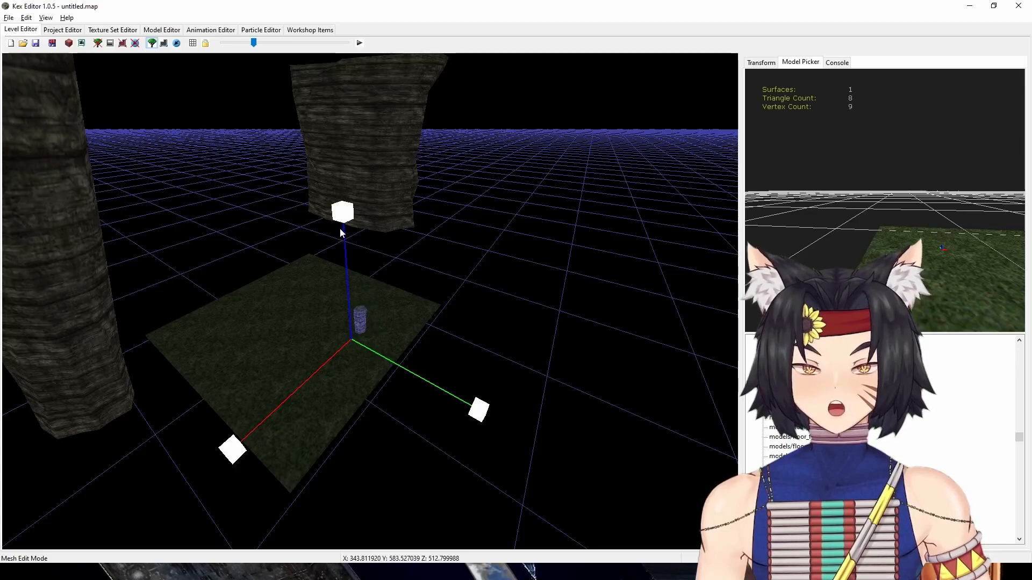
pyautogui.moveTo(340, 235); pyautogui.dragTo(336, 214)
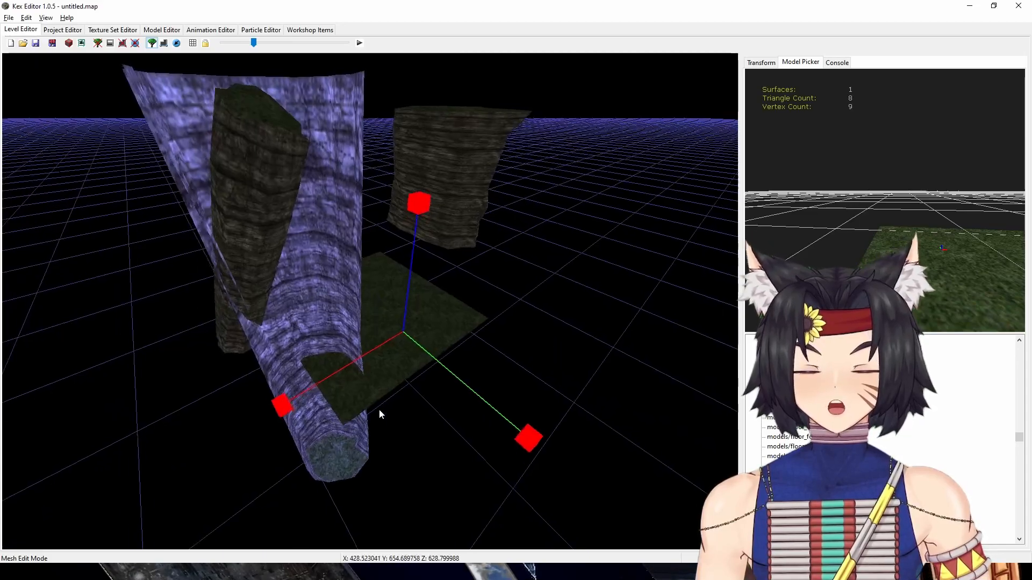
# Switch to the move gizmo and shift the enlarged, distorted pillar along the X axis.
pyautogui.moveTo(379, 409); pyautogui.dragTo(379, 421, button='right')
pyautogui.press('space')
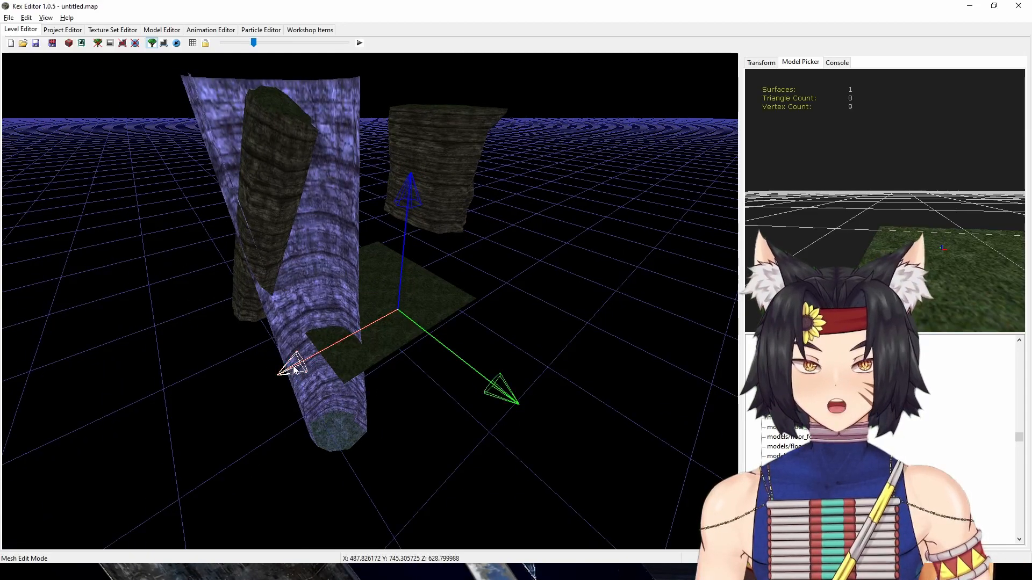
pyautogui.moveTo(294, 370); pyautogui.dragTo(408, 321)
pyautogui.moveTo(445, 384); pyautogui.dragTo(453, 305, button='right')
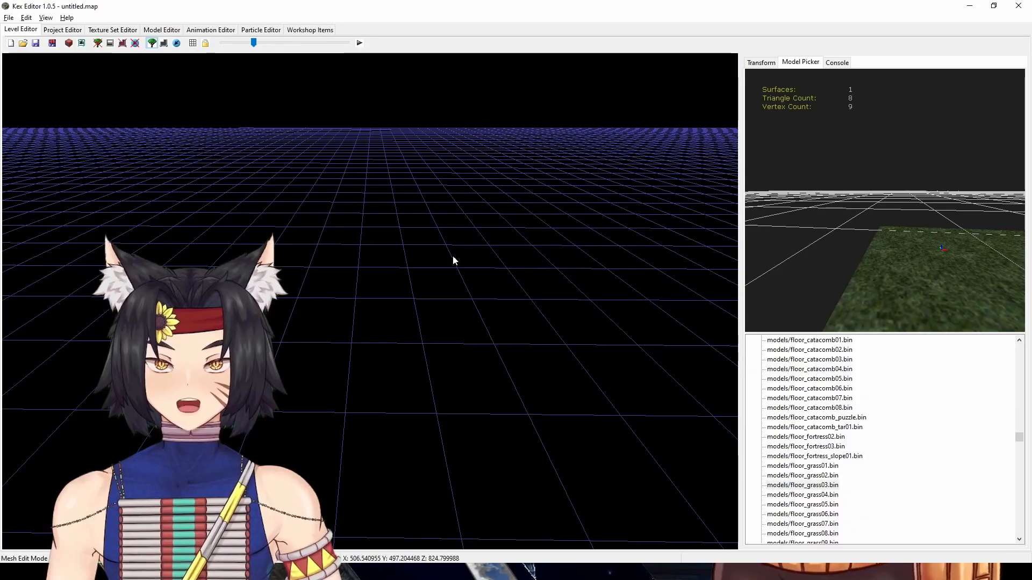
# Turn on grid snapping with a grid size of 2.56 and move the selected cliff block along the X axis.
pyautogui.click(193, 43)
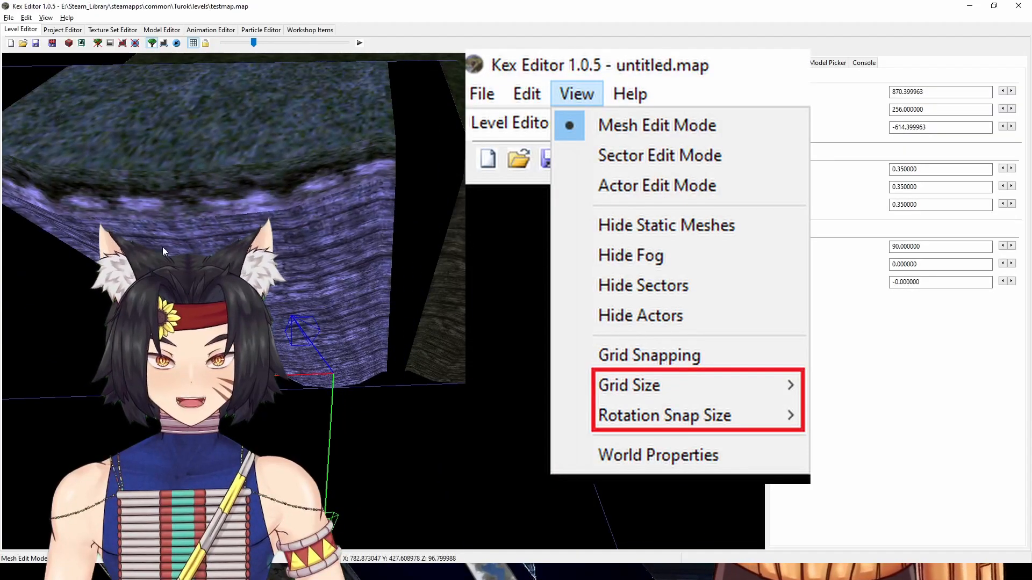
pyautogui.click(46, 18)
pyautogui.moveTo(83, 135)
pyautogui.click(161, 132)
pyautogui.moveTo(263, 375); pyautogui.dragTo(282, 374)
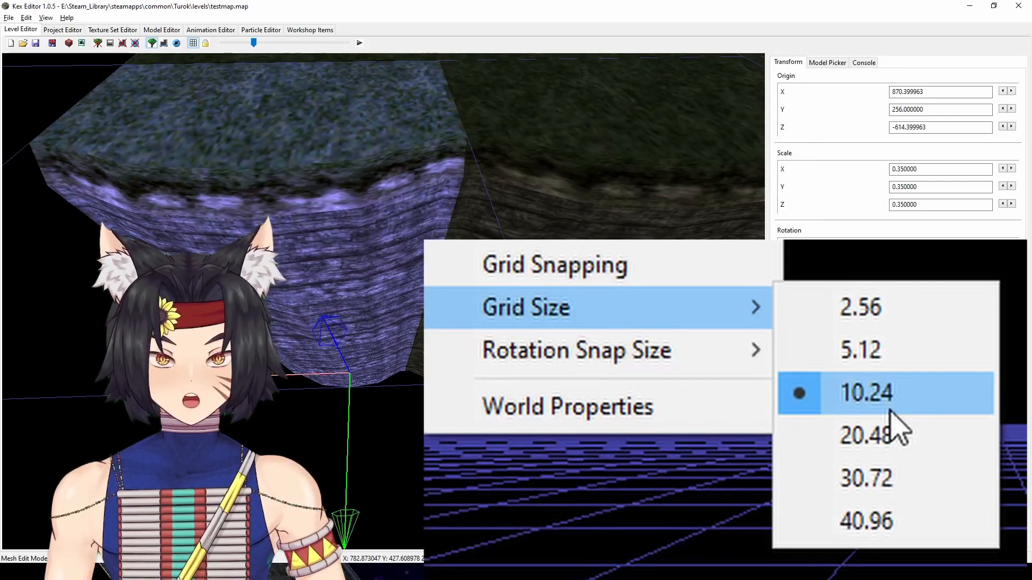
# Set the grid size to 20.48 and move the cliff block away from its neighbour along the X axis.
pyautogui.click(46, 17)
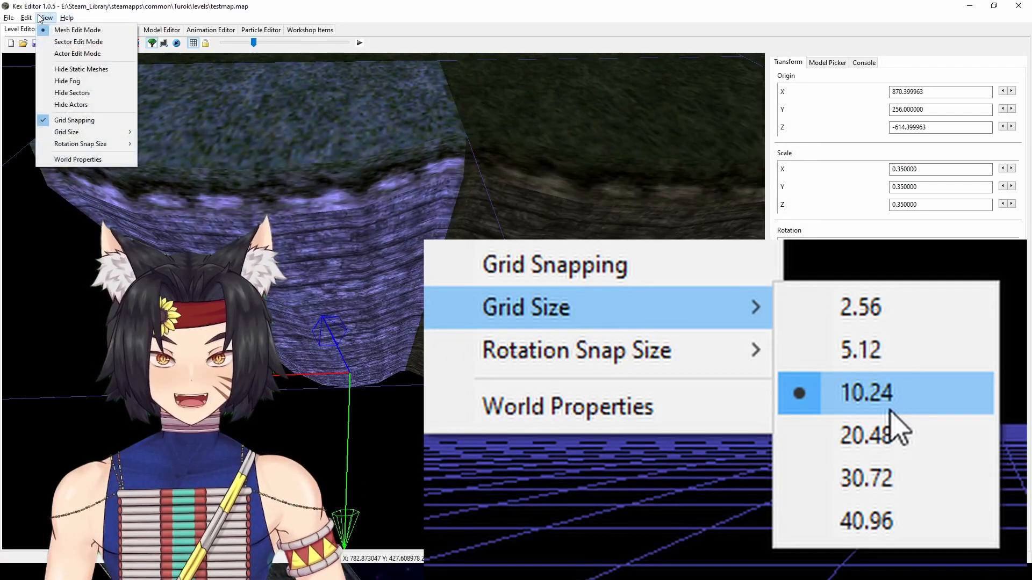
pyautogui.moveTo(80, 132)
pyautogui.click(161, 167)
pyautogui.moveTo(296, 374); pyautogui.dragTo(264, 374)
# Choose a larger grid size and move the cliff block back along the X axis against the neighbouring wall piece.
pyautogui.click(45, 18)
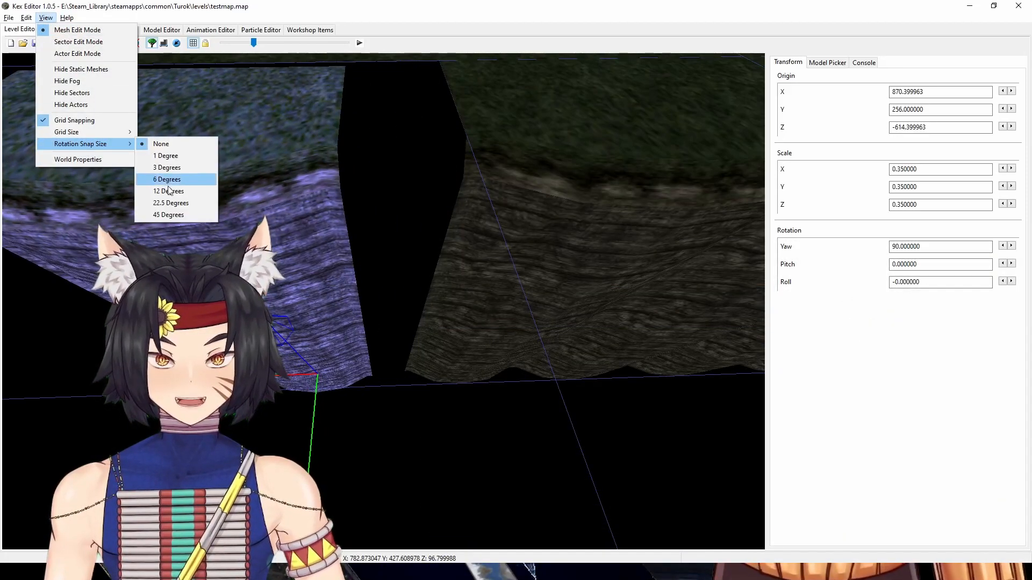
pyautogui.moveTo(128, 132)
pyautogui.click(160, 179)
pyautogui.moveTo(296, 374); pyautogui.dragTo(323, 374)
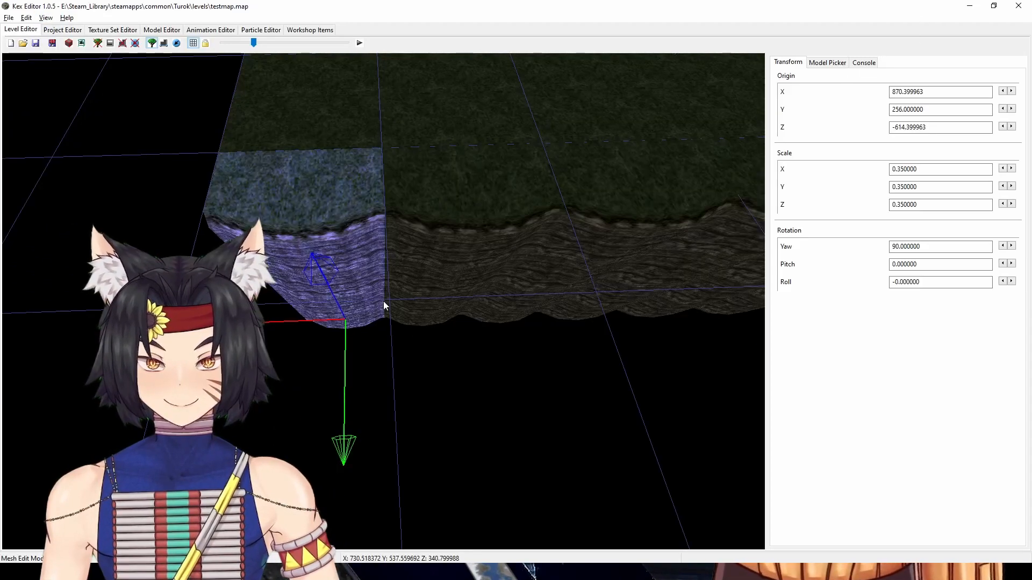
# Rotate the selected cliff block with the rotation gizmo.
pyautogui.press('r')
pyautogui.moveTo(430, 342); pyautogui.dragTo(425, 308)
pyautogui.moveTo(424, 277); pyautogui.dragTo(371, 351)
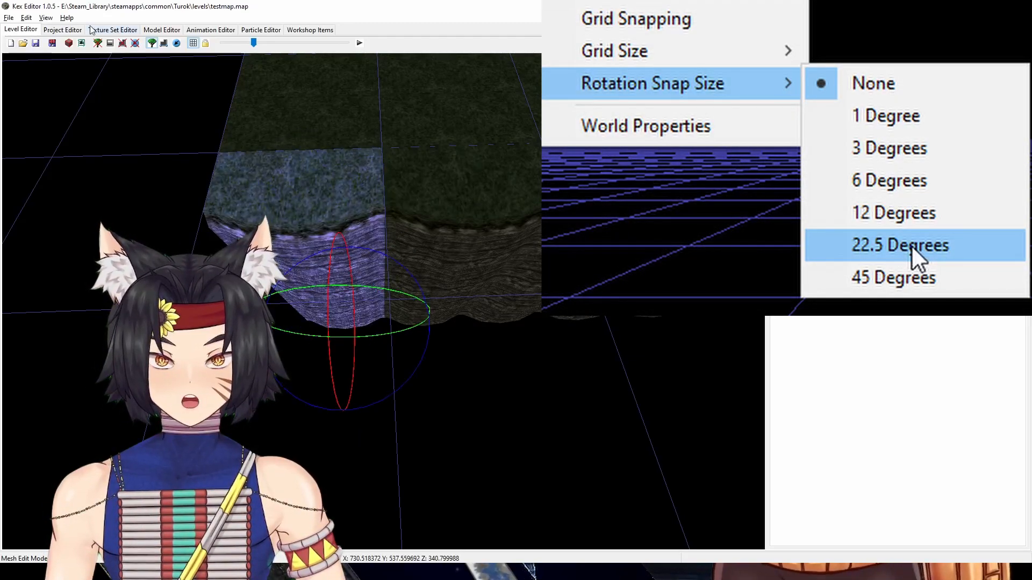
# Set the rotation snap size to 22.5 degrees and rotate the selected cliff block in snapped increments.
pyautogui.click(46, 17)
pyautogui.moveTo(92, 144)
pyautogui.click(186, 147)
pyautogui.moveTo(429, 311); pyautogui.dragTo(341, 143)
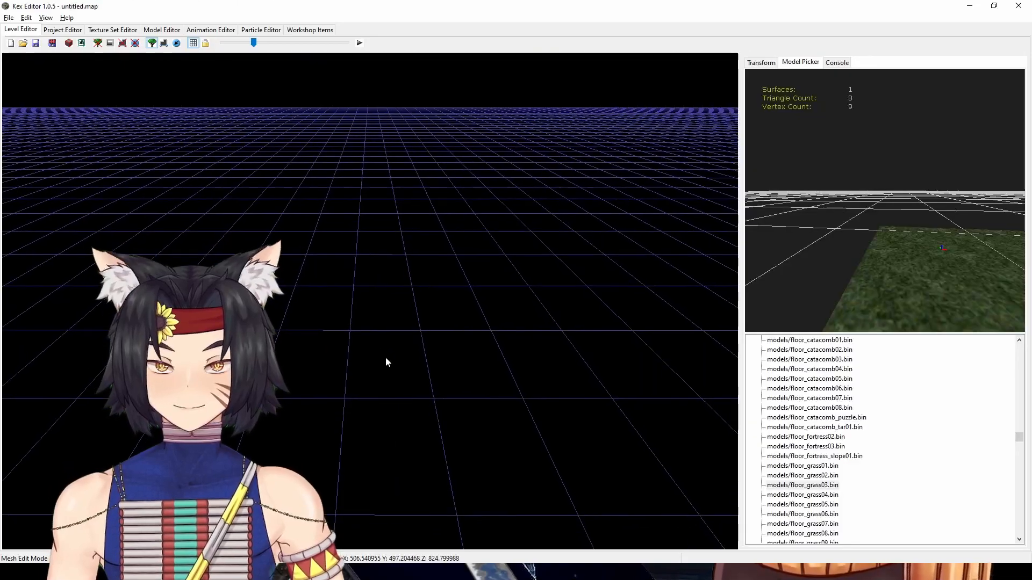
# Insert the floor_grass03 mesh into the empty untitled map and select it.
pyautogui.moveTo(386, 361); pyautogui.dragTo(394, 414, button='right')
pyautogui.rightClick(379, 365)
pyautogui.click(398, 153)
pyautogui.click(325, 349)
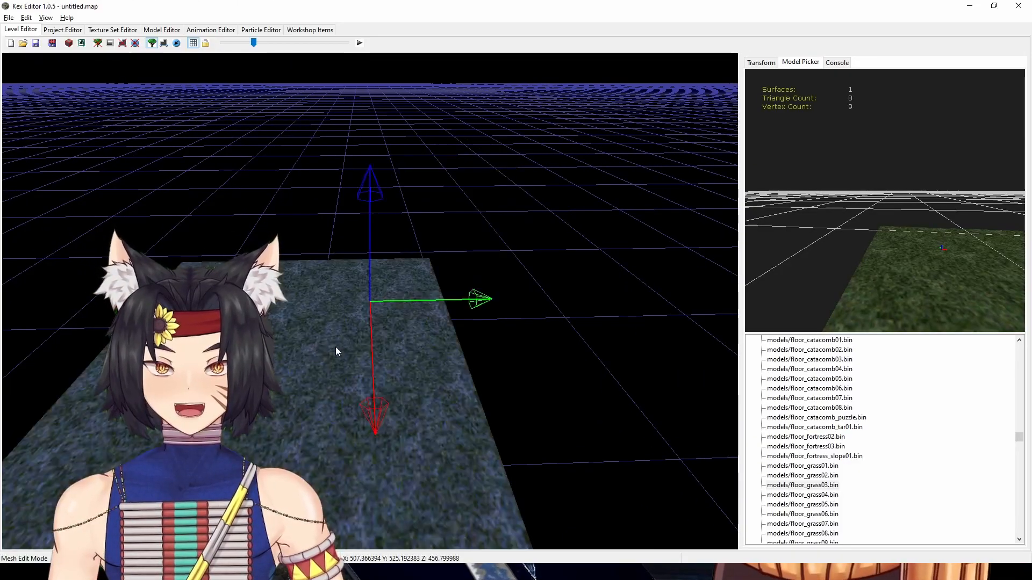
# Move the grass floor tile along its Z, Y and X axes with the move gizmo.
pyautogui.moveTo(592, 343); pyautogui.dragTo(533, 376, button='right')
pyautogui.moveTo(536, 144); pyautogui.dragTo(504, 224)
pyautogui.moveTo(581, 336); pyautogui.dragTo(594, 346)
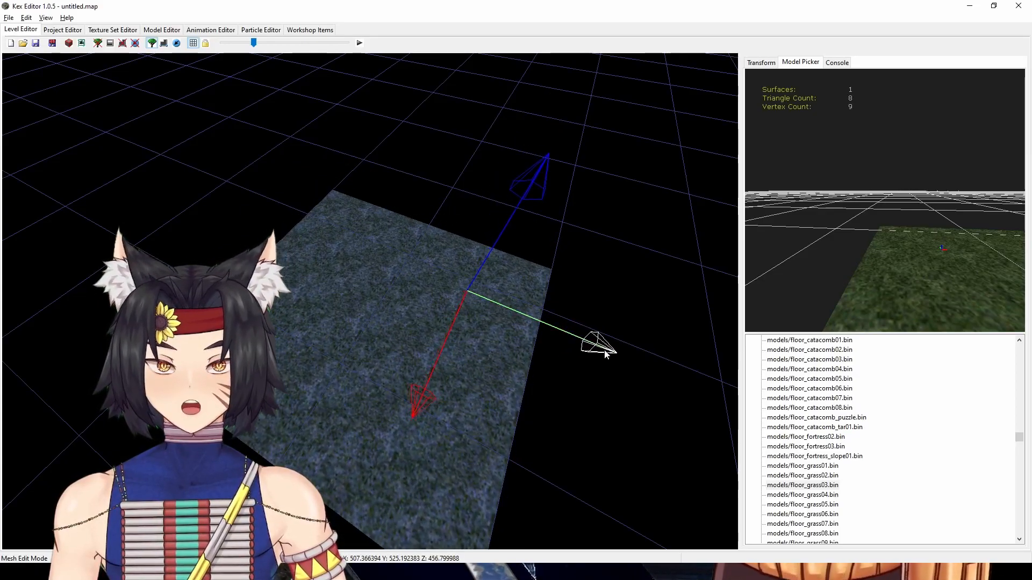
pyautogui.moveTo(424, 398); pyautogui.dragTo(504, 263)
# Duplicate the grass tiles side by side, copying several at once, to build a larger floor.
pyautogui.moveTo(504, 263); pyautogui.dragTo(506, 352, button='right')
pyautogui.keyDown('shift'); pyautogui.moveTo(445, 204); pyautogui.dragTo(606, 247); pyautogui.keyUp('shift')
pyautogui.keyDown('ctrl'); pyautogui.click(301, 285); pyautogui.keyUp('ctrl')
pyautogui.keyDown('shift'); pyautogui.moveTo(443, 406); pyautogui.dragTo(415, 401); pyautogui.keyUp('shift')
pyautogui.keyDown('ctrl'); pyautogui.click(371, 231); pyautogui.keyUp('ctrl')
pyautogui.keyDown('ctrl'); pyautogui.click(274, 246); pyautogui.keyUp('ctrl')
pyautogui.keyDown('shift'); pyautogui.moveTo(361, 279); pyautogui.dragTo(580, 282); pyautogui.keyUp('shift')
# Choose the ruins_temple04 model from the model list and place it on the far part of the grass floor.
pyautogui.moveTo(1018, 438); pyautogui.dragTo(1027, 503)
pyautogui.scroll(2, 828, 457)
pyautogui.click(817, 455)
pyautogui.click(817, 466)
pyautogui.click(833, 485)
pyautogui.click(823, 475)
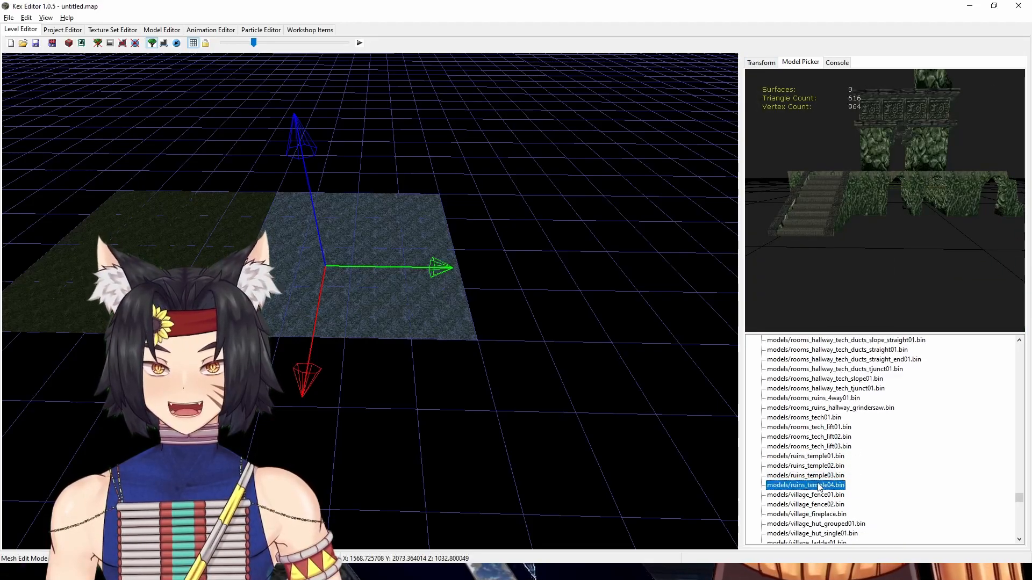
pyautogui.click(823, 485)
pyautogui.scroll(1, 830, 464)
pyautogui.click(806, 504)
pyautogui.moveTo(807, 504); pyautogui.dragTo(324, 388)
# Open the static mesh properties of a corner grass tile, then enlarge the dialog and place it clear of the tile.
pyautogui.moveTo(325, 388); pyautogui.dragTo(456, 313, button='right')
pyautogui.scroll(10, 457, 314)
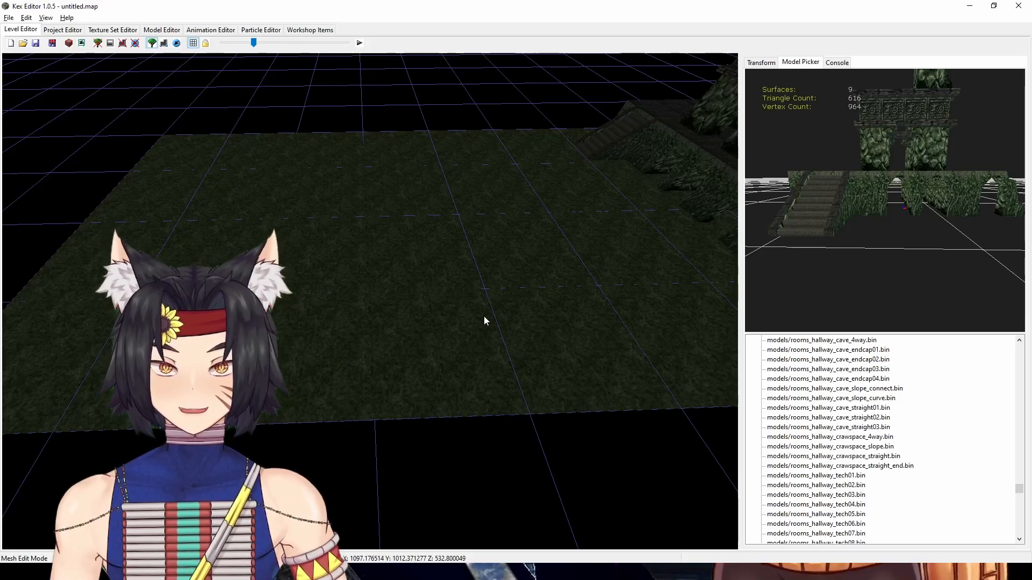
pyautogui.click(276, 184)
pyautogui.press('w')
pyautogui.moveTo(369, 233); pyautogui.dragTo(301, 163, button='right')
pyautogui.rightClick(337, 269)
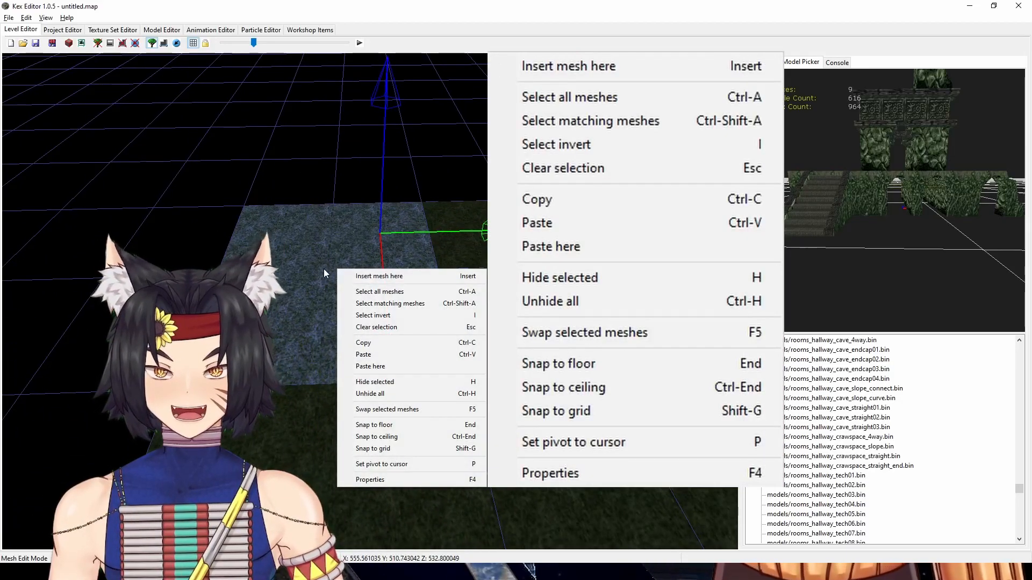
pyautogui.click(392, 480)
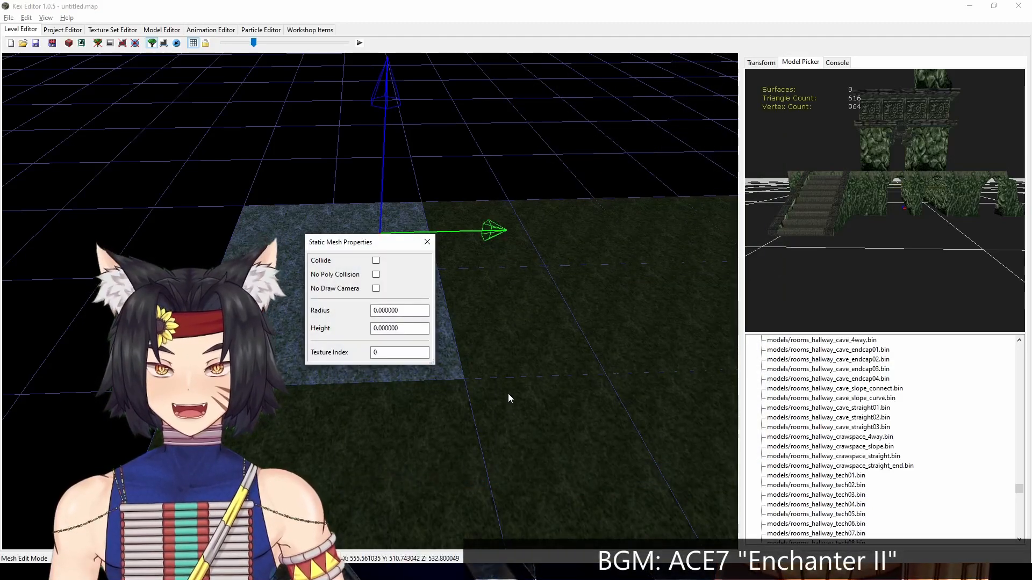
pyautogui.moveTo(339, 241); pyautogui.dragTo(502, 104)
pyautogui.moveTo(594, 227); pyautogui.dragTo(643, 250)
pyautogui.moveTo(545, 105); pyautogui.dragTo(624, 65)
# Turn on Collide for the tile with radius 50 and height 500, then switch from Collide to No Poly Collision.
pyautogui.click(645, 82)
pyautogui.moveTo(700, 133); pyautogui.dragTo(642, 134)
pyautogui.write('50')
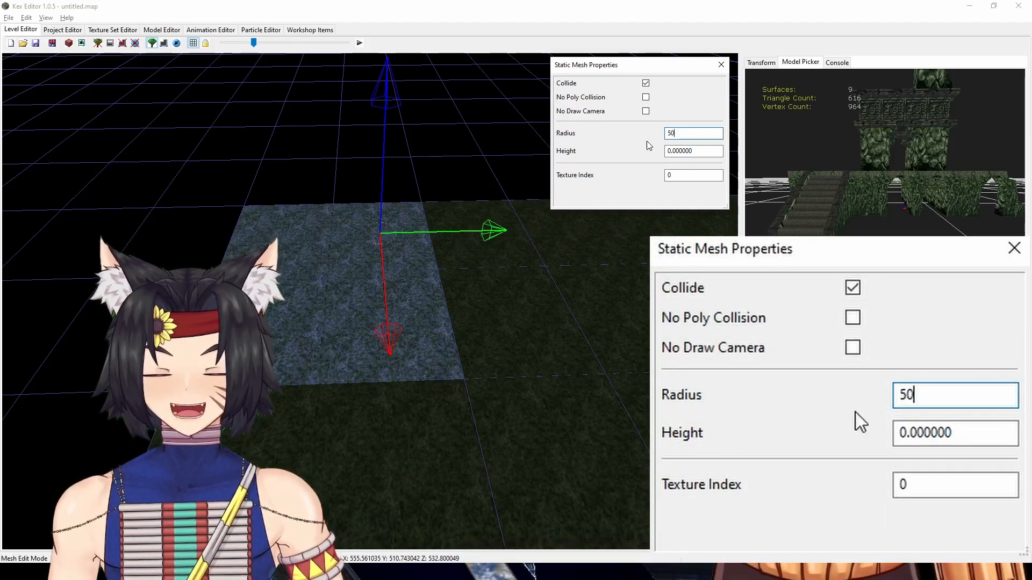
pyautogui.moveTo(699, 151); pyautogui.dragTo(668, 150)
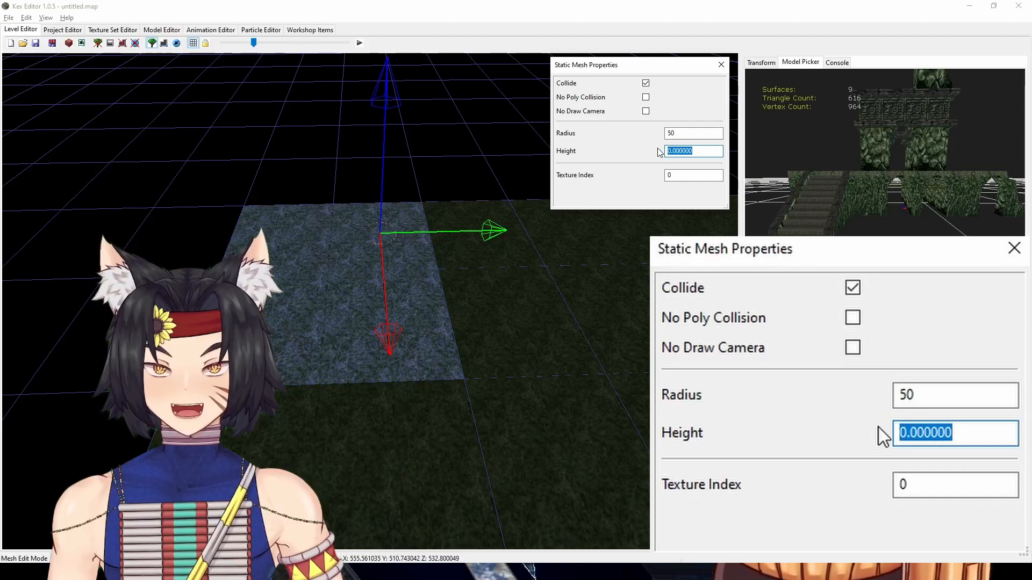
pyautogui.write('500')
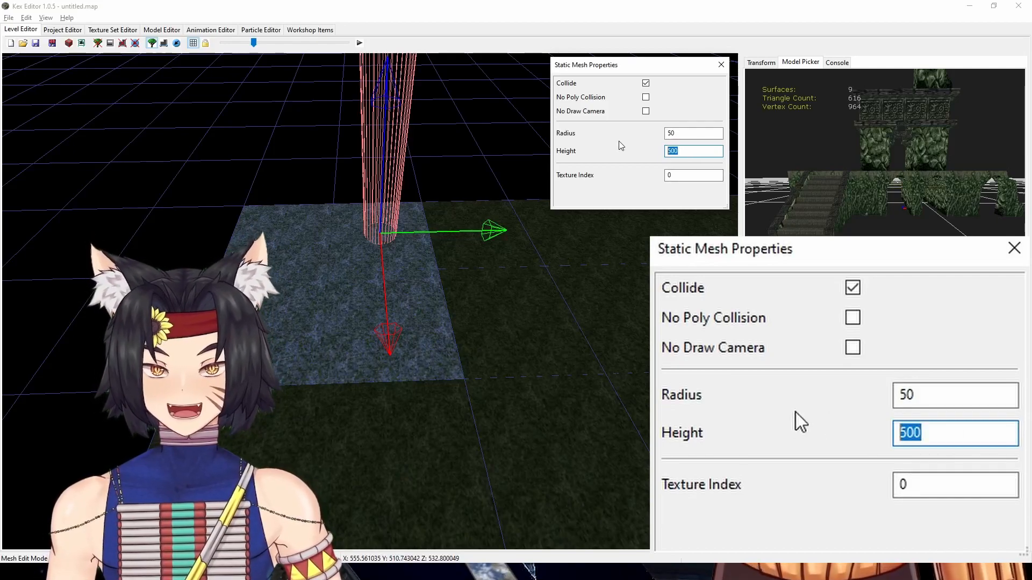
pyautogui.click(646, 83)
pyautogui.click(645, 97)
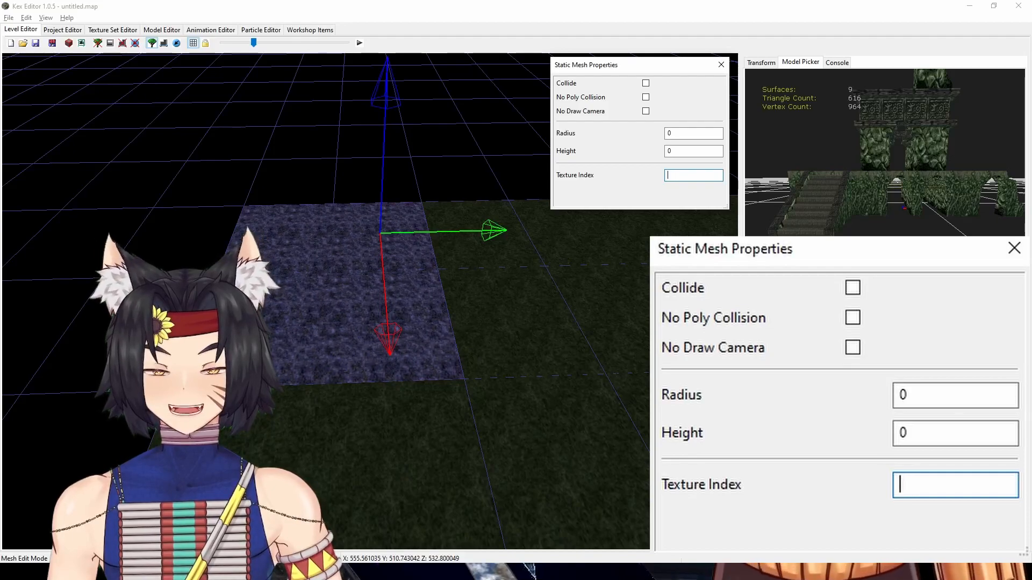
# Try texture index 3 on the grass tile, then set its texture index to 1 and close the properties.
pyautogui.write('3')
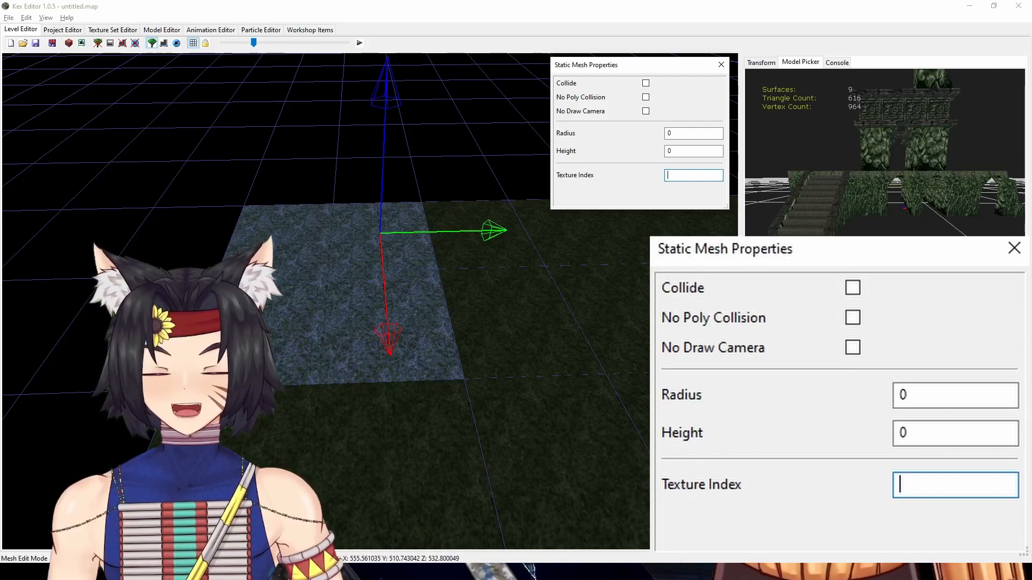
pyautogui.write('1')
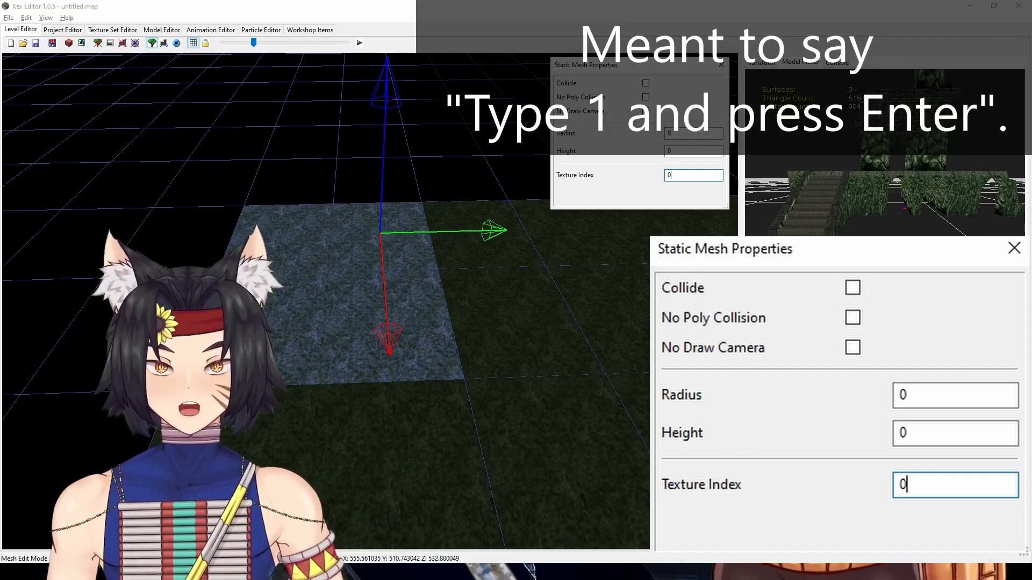
pyautogui.press('Return')
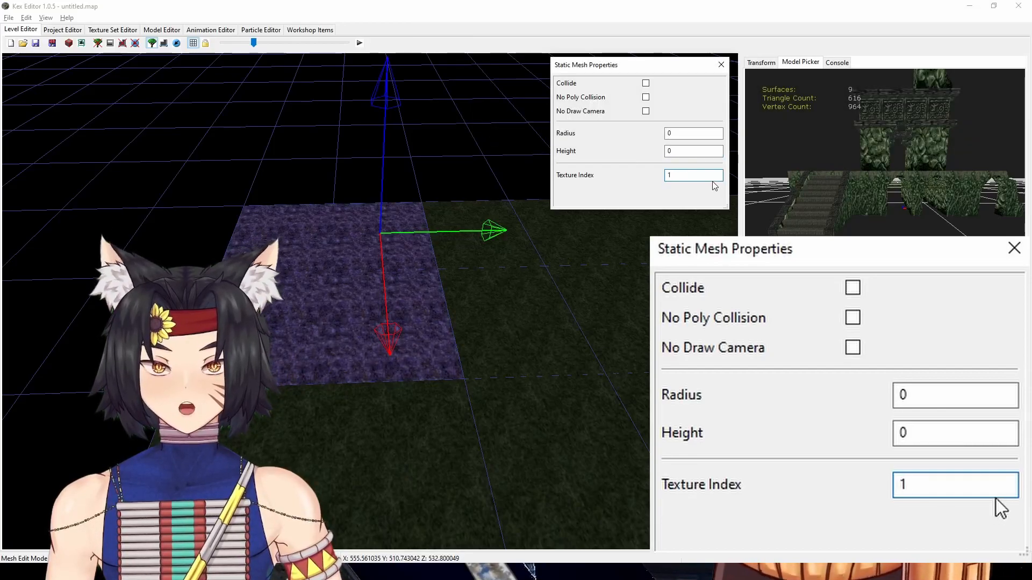
pyautogui.click(721, 65)
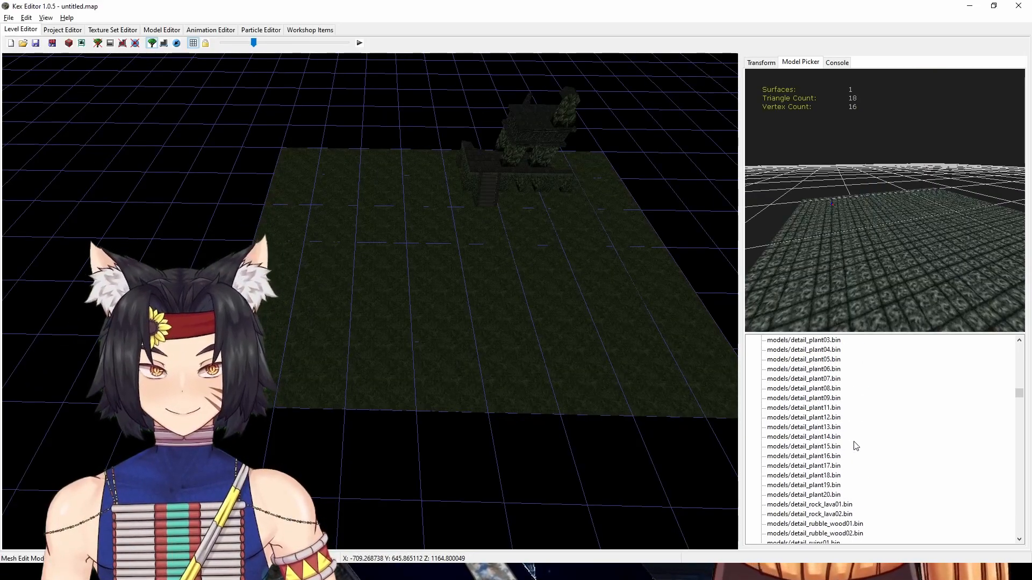
# Preview the wall models in the model list to choose a cliff wall piece.
pyautogui.scroll(5, 856, 446)
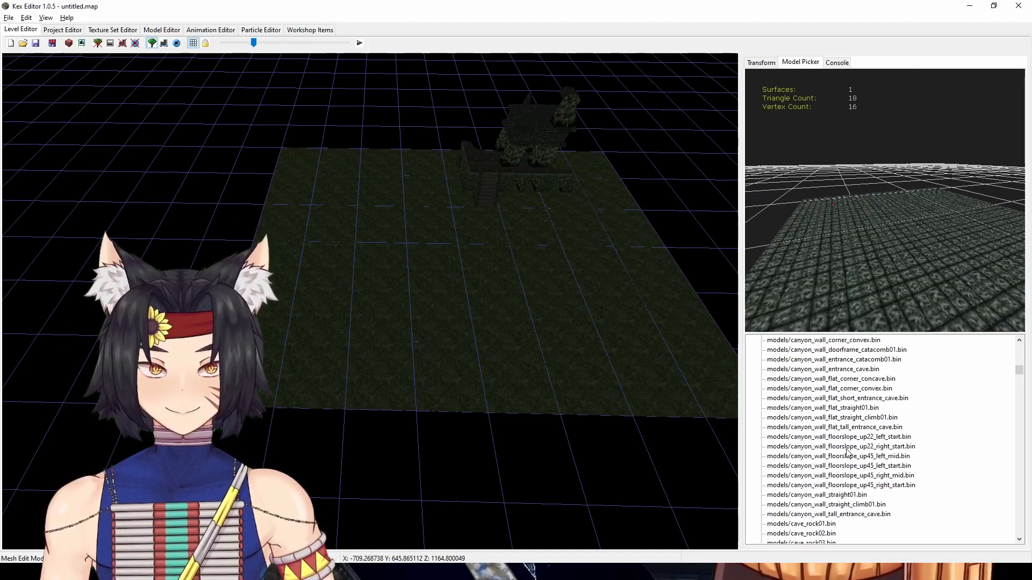
pyautogui.click(851, 447)
pyautogui.scroll(2, 851, 447)
pyautogui.click(853, 466)
pyautogui.click(855, 447)
pyautogui.click(855, 437)
pyautogui.moveTo(821, 237); pyautogui.dragTo(848, 317)
pyautogui.click(850, 476)
pyautogui.moveTo(855, 242); pyautogui.dragTo(887, 509)
# Insert the chosen cliff wall piece on the grass floor and set its yaw to -90.
pyautogui.press('w')
pyautogui.click(860, 466)
pyautogui.moveTo(541, 371); pyautogui.dragTo(443, 322)
pyautogui.press('space')
pyautogui.click(761, 63)
pyautogui.write('90')
pyautogui.moveTo(914, 247); pyautogui.dragTo(850, 248)
pyautogui.write('-90')
# Move the cliff wall piece to the far edge of the grass floor, at Y 2560.
pyautogui.moveTo(484, 301); pyautogui.dragTo(307, 355, button='right')
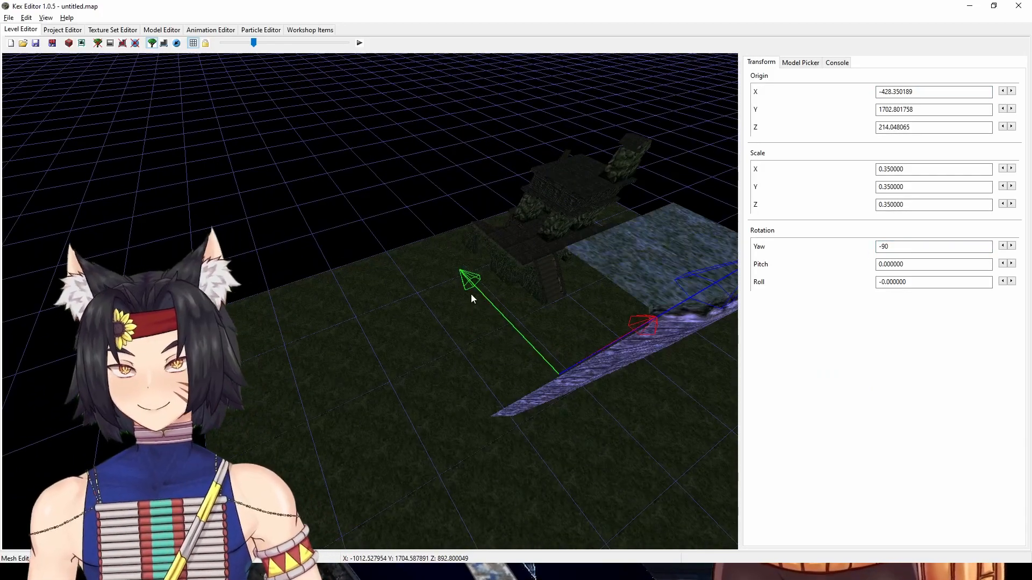
pyautogui.moveTo(471, 299); pyautogui.dragTo(363, 186)
pyautogui.moveTo(363, 185); pyautogui.dragTo(315, 355, button='right')
pyautogui.moveTo(484, 268); pyautogui.dragTo(449, 285)
pyautogui.moveTo(449, 284); pyautogui.dragTo(452, 423, button='right')
# Paste a copy of the cliff wall and slide it along the X axis to extend the wall.
pyautogui.hotkey('ctrl', 'v')
pyautogui.moveTo(511, 318); pyautogui.dragTo(478, 318)
pyautogui.click(459, 356)
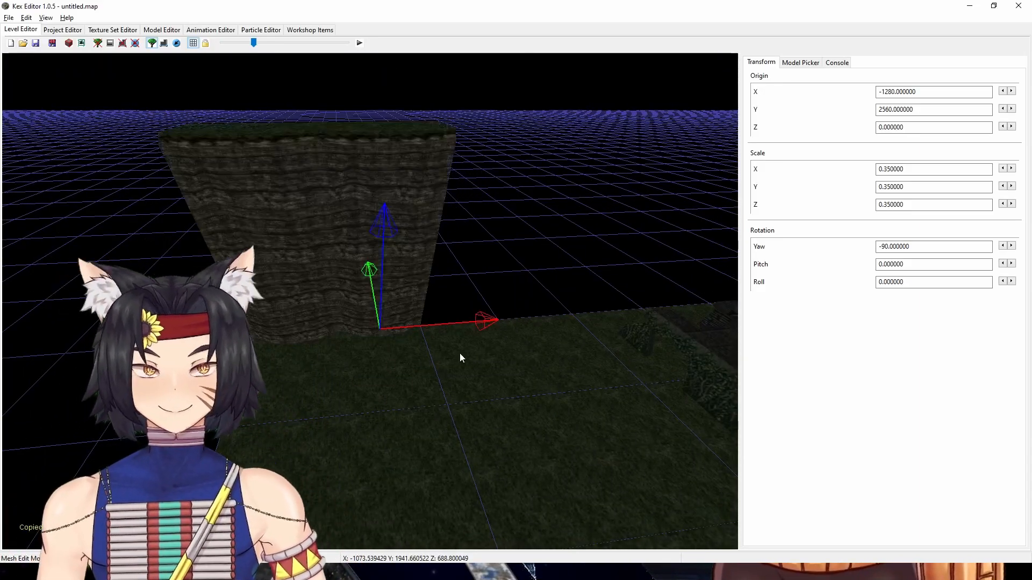
pyautogui.moveTo(459, 356); pyautogui.dragTo(415, 286, button='right')
pyautogui.moveTo(414, 287); pyautogui.dragTo(655, 293)
pyautogui.moveTo(476, 420)
pyautogui.mouseDown(button='right')
pyautogui.moveTo(473, 364)
pyautogui.moveTo(478, 418)
pyautogui.mouseUp(button='right')
pyautogui.moveTo(492, 360); pyautogui.dragTo(486, 359)
pyautogui.click(473, 409)
# Paste another cliff wall copy and move it to X 256 at the end of the wall row.
pyautogui.moveTo(473, 409); pyautogui.dragTo(451, 483, button='right')
pyautogui.click(327, 231)
pyautogui.hotkey('ctrl', 'v')
pyautogui.moveTo(446, 286); pyautogui.dragTo(303, 312)
pyautogui.press('w')
pyautogui.press('d')
pyautogui.moveTo(199, 403); pyautogui.dragTo(439, 327)
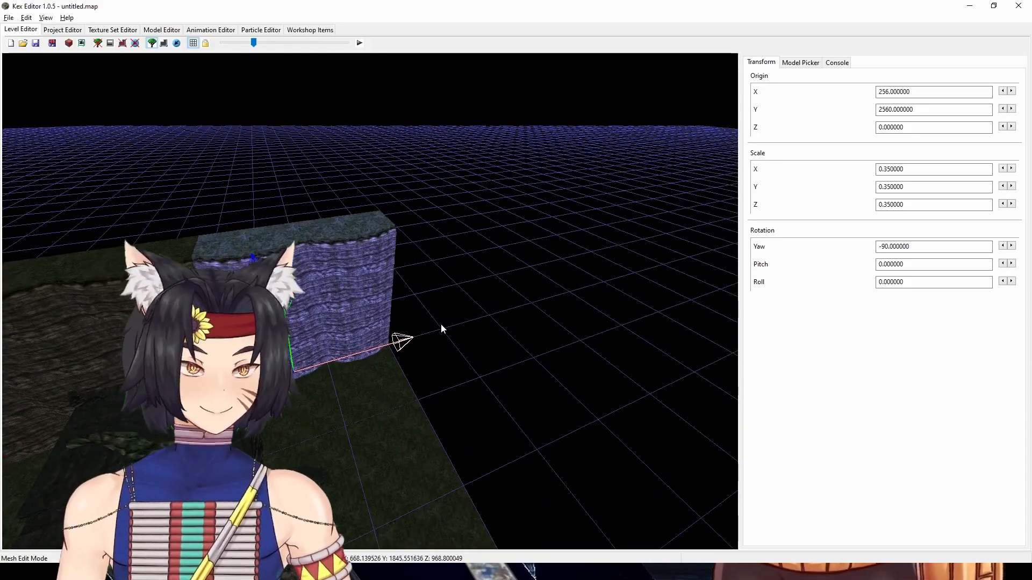
# Open the properties of another mesh, try texture index 2 and set the index to 0.
pyautogui.click(437, 397)
pyautogui.moveTo(436, 397); pyautogui.dragTo(304, 400, button='right')
pyautogui.press('s')
pyautogui.press('a')
pyautogui.click(296, 242)
pyautogui.rightClick(298, 241)
pyautogui.click(323, 453)
pyautogui.moveTo(382, 353); pyautogui.dragTo(355, 359)
pyautogui.write('2')
pyautogui.press('BackSpace')
pyautogui.write('0')
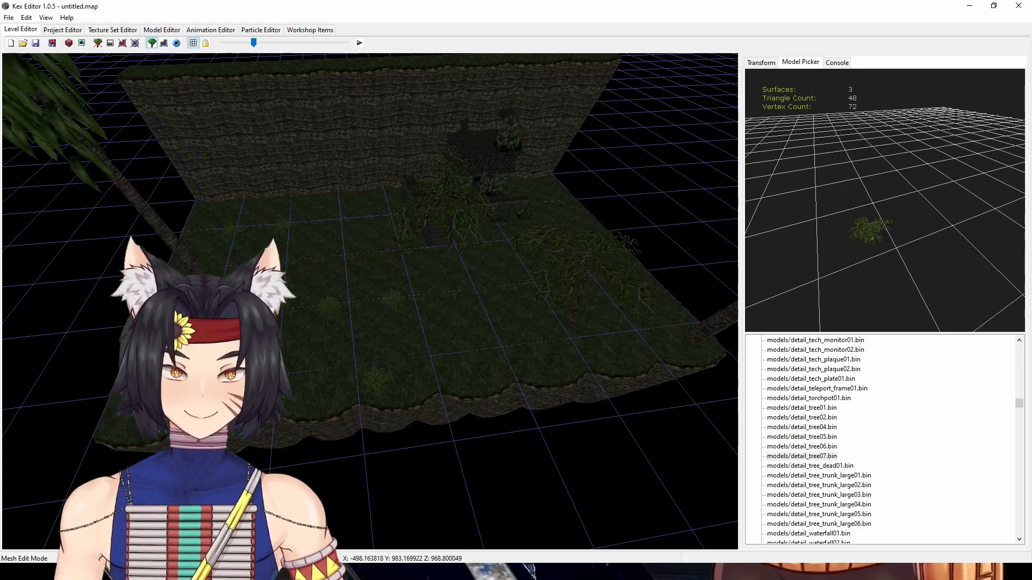
# Select a small plant on the grass floor and duplicate it.
pyautogui.click(338, 353)
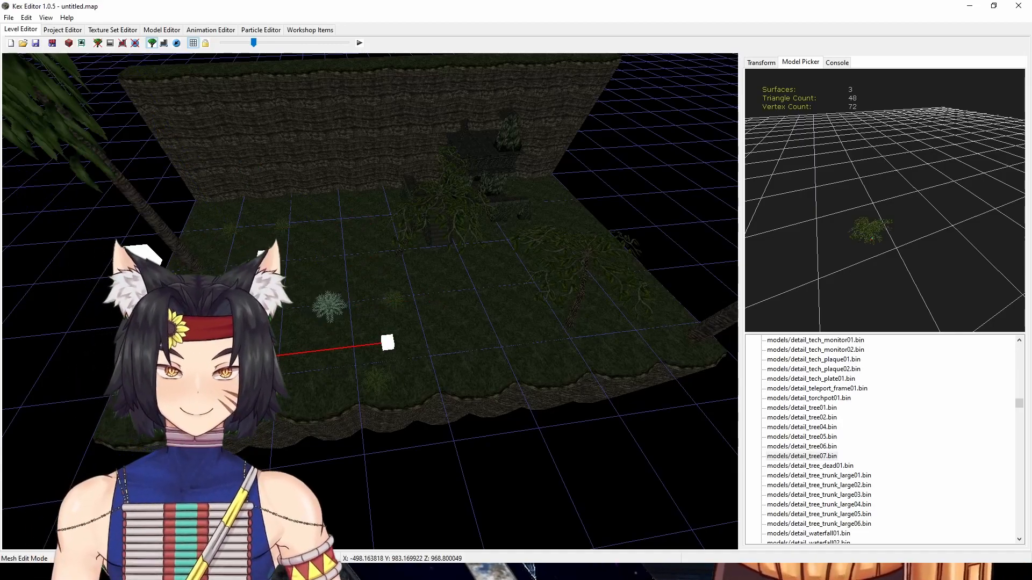
pyautogui.moveTo(392, 345); pyautogui.dragTo(371, 255, button='right')
pyautogui.click(360, 310)
pyautogui.click(359, 418)
pyautogui.click(348, 324)
pyautogui.click(382, 288)
pyautogui.press('w')
pyautogui.click(359, 247)
pyautogui.hotkey('ctrl', 'c')
pyautogui.hotkey('ctrl', 'v')
pyautogui.moveTo(371, 247)
pyautogui.keyDown('shift'); pyautogui.mouseDown()
pyautogui.moveTo(398, 218)
pyautogui.moveTo(371, 247)
pyautogui.mouseUp(); pyautogui.keyUp('shift')
# Select the small plants scattered over the grass floor together.
pyautogui.moveTo(371, 246); pyautogui.dragTo(363, 340, button='right')
pyautogui.press('s')
pyautogui.click(277, 336)
pyautogui.click(183, 265)
pyautogui.moveTo(208, 239); pyautogui.dragTo(183, 177, button='right')
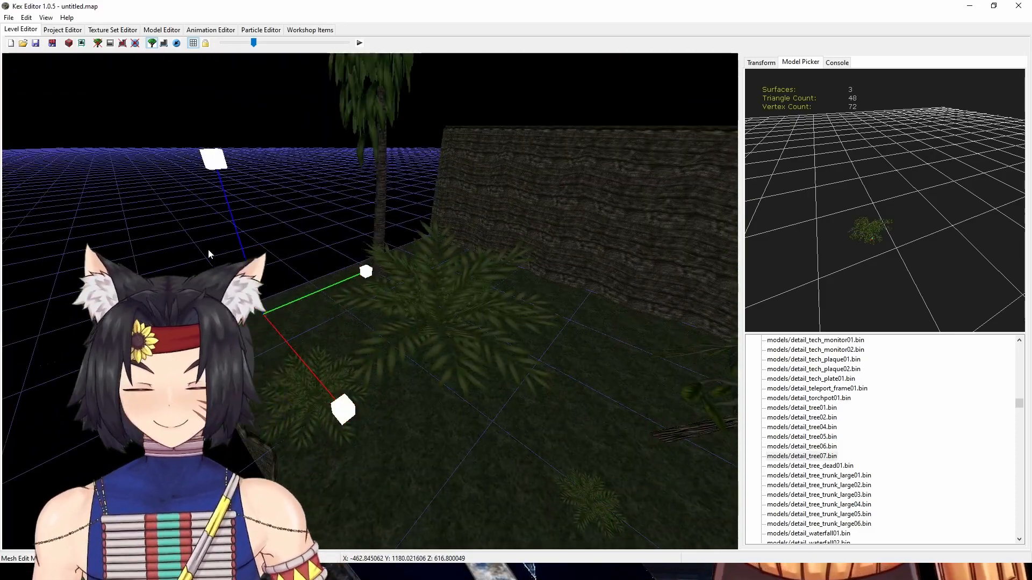
pyautogui.click(368, 398)
pyautogui.moveTo(369, 398); pyautogui.dragTo(398, 457, button='right')
pyautogui.click(328, 250)
pyautogui.click(352, 451)
pyautogui.click(356, 266)
pyautogui.keyDown('ctrl'); pyautogui.click(482, 376); pyautogui.keyUp('ctrl')
pyautogui.keyDown('ctrl'); pyautogui.click(466, 491); pyautogui.keyUp('ctrl')
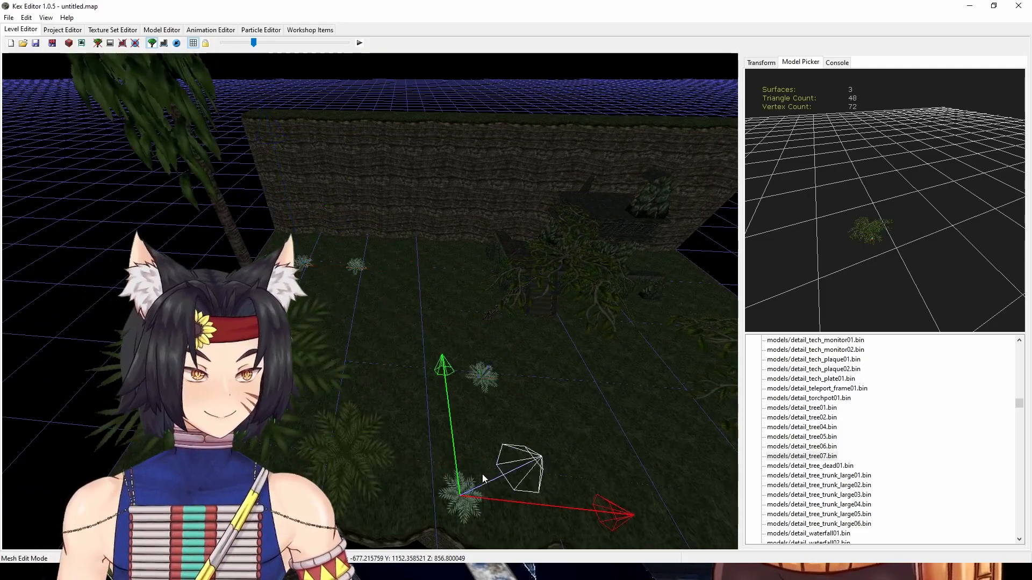
# Set the X, Y and Z scale of the selected plants to 0.5.
pyautogui.click(760, 62)
pyautogui.moveTo(914, 169); pyautogui.dragTo(822, 169)
pyautogui.write('.5')
pyautogui.press('Tab')
pyautogui.write('.5')
pyautogui.press('Tab')
pyautogui.write('.5')
# Save the map as testmap in the levels folder, using the Kex Map Files type.
pyautogui.moveTo(334, 306); pyautogui.dragTo(405, 369, button='right')
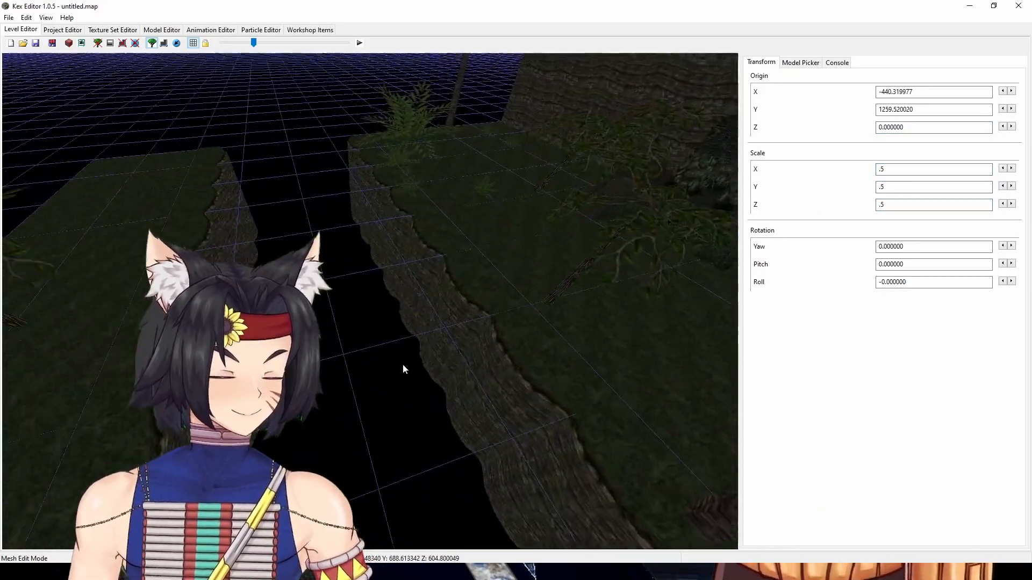
pyautogui.click(35, 43)
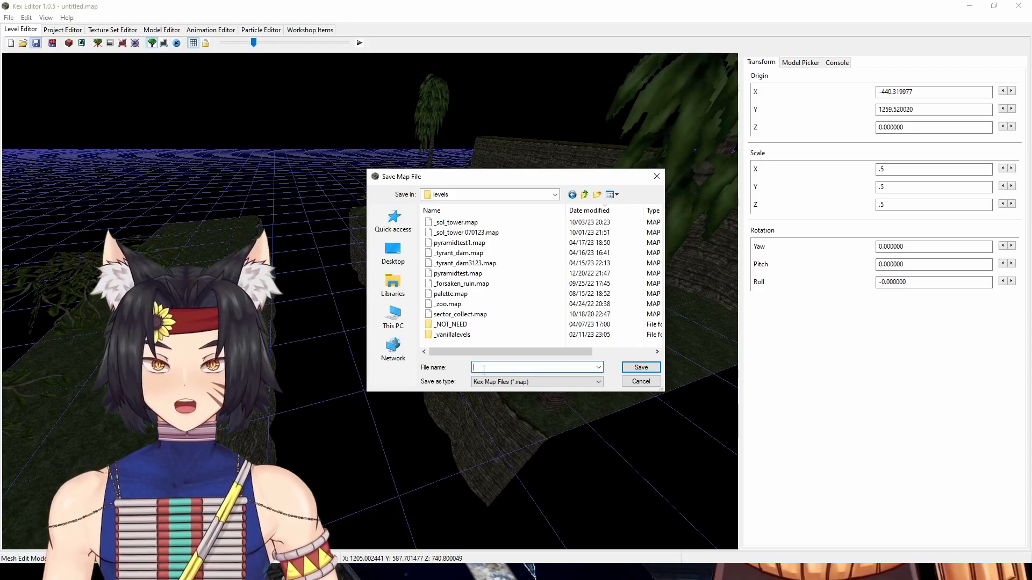
pyautogui.write('t')
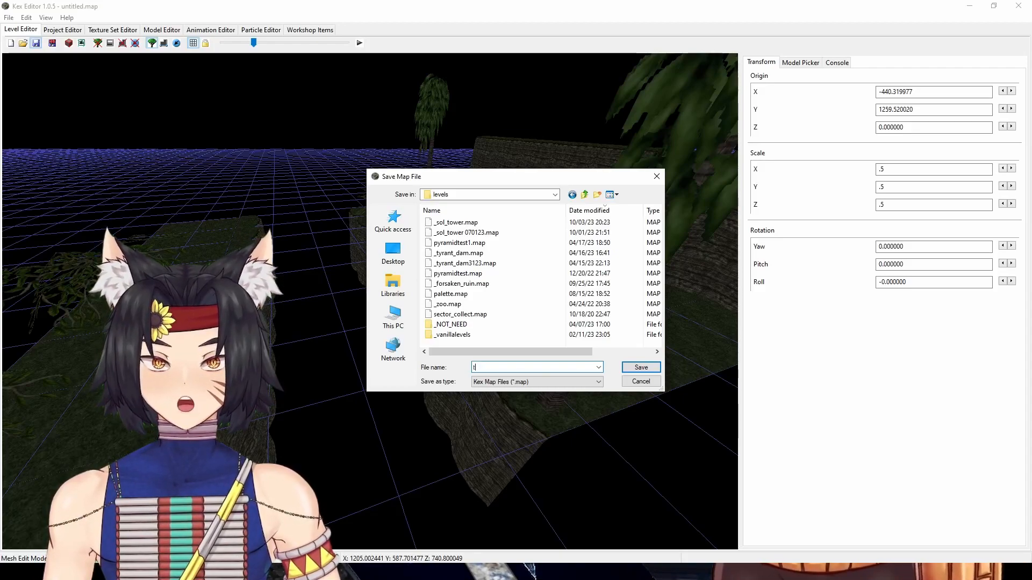
pyautogui.write('estmap')
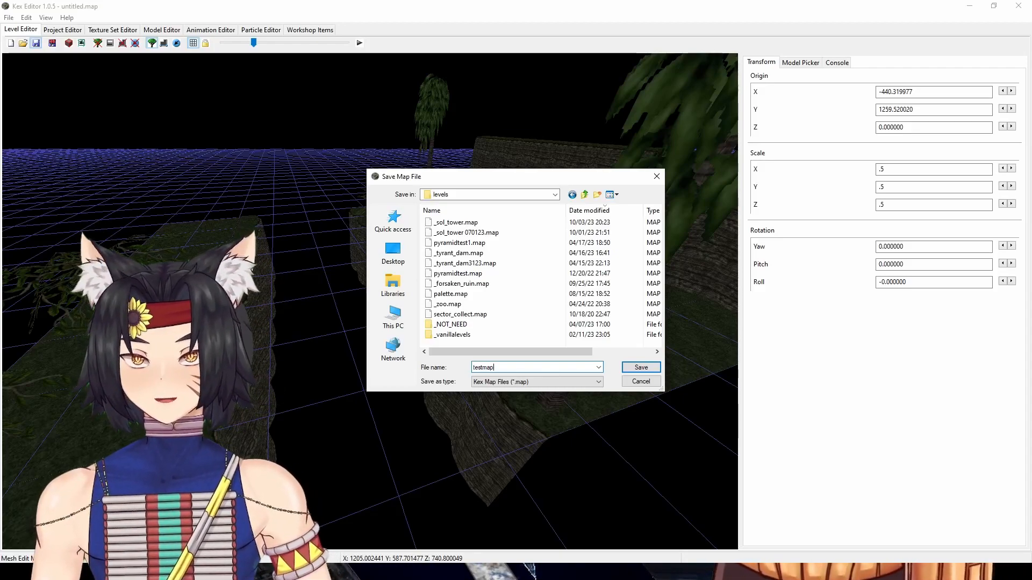
pyautogui.press('Return')
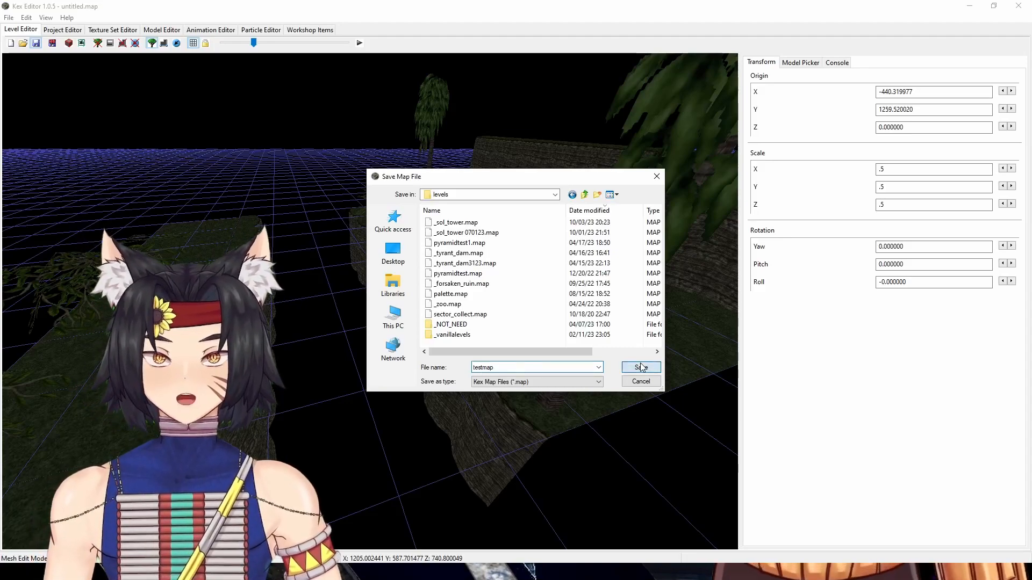